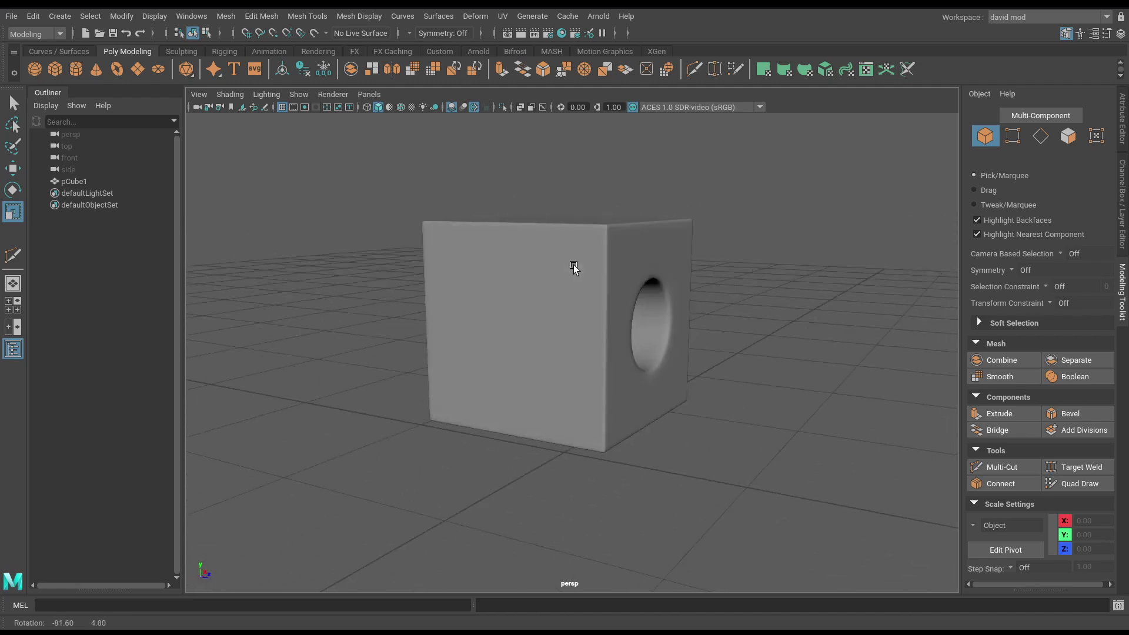
Turn off smooth preview on the existing cube with the round hole and delete it
left_click(658, 288)
key("1")
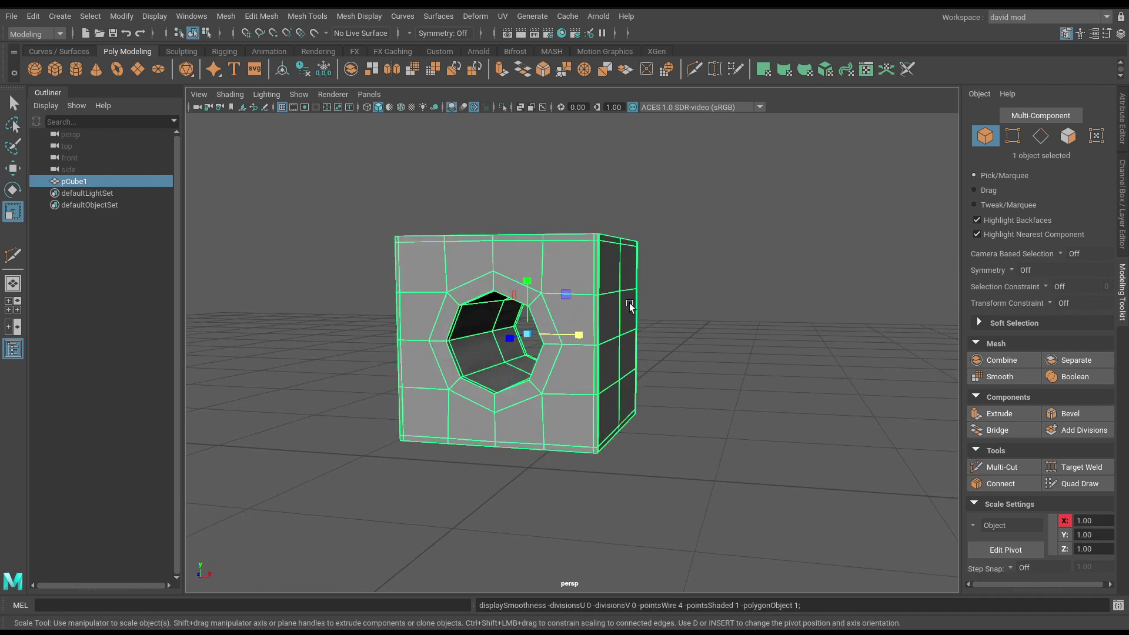
key("Delete")
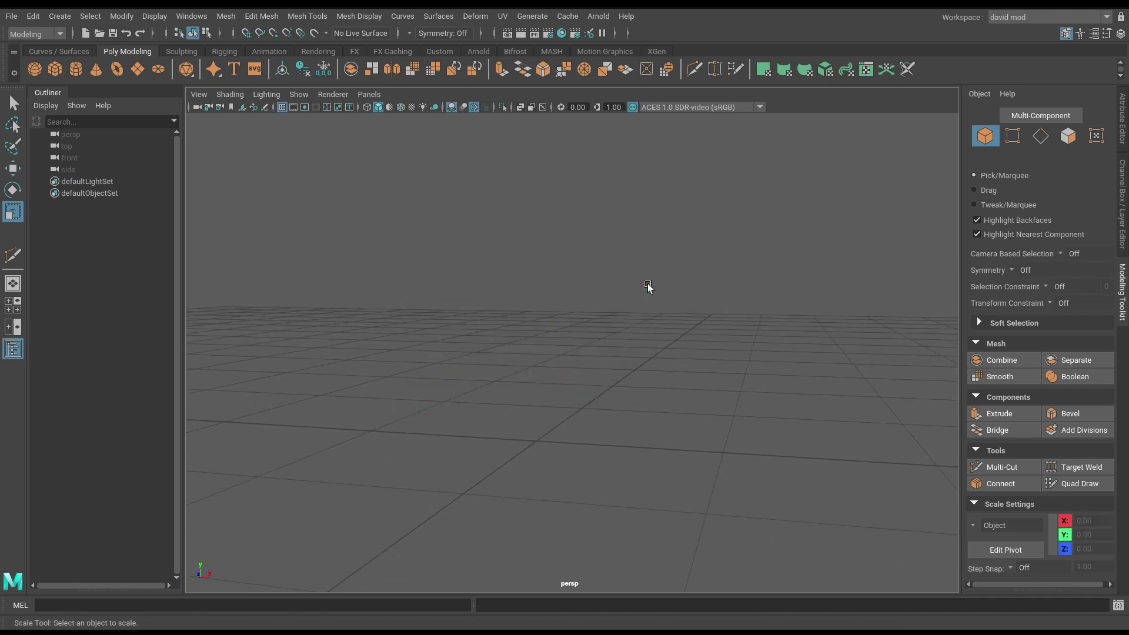
Create a new polygon cube and move it straight up to about 0.63 on the Y axis
left_click(63, 74)
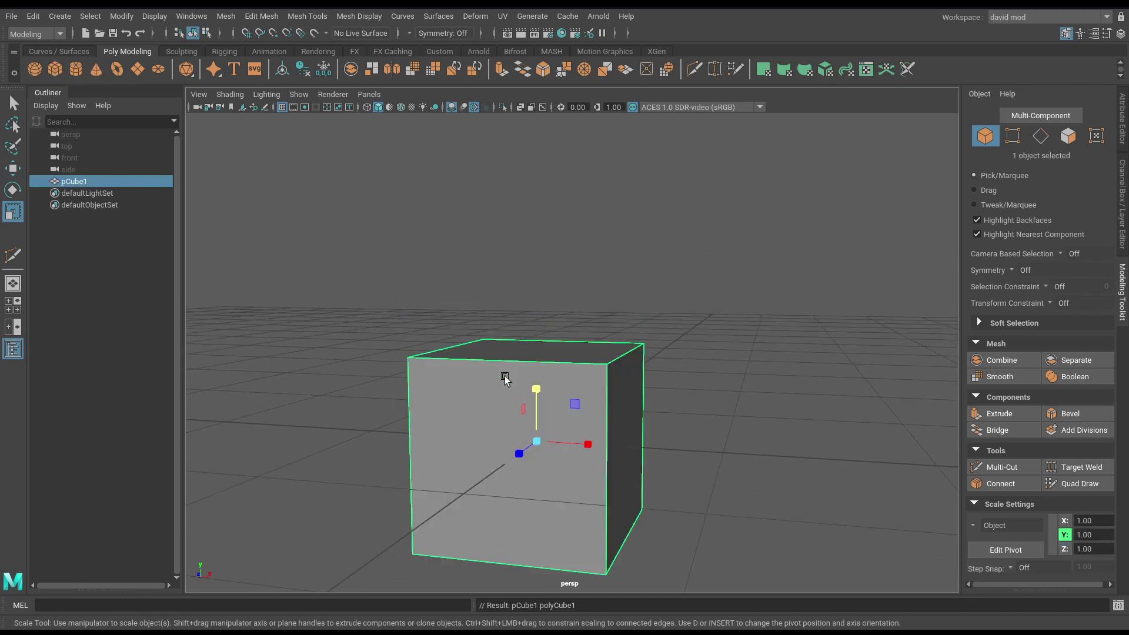
key("w")
left_click_drag(534, 379, 538, 260)
Set the cube's width, height and depth subdivisions to 2
left_click(1125, 201)
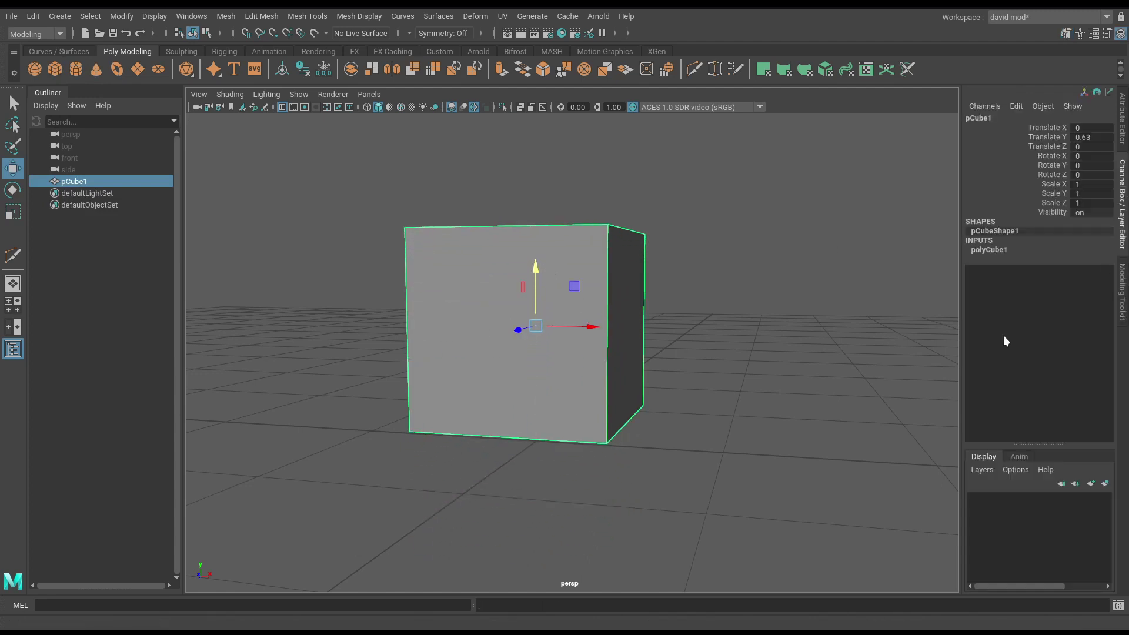
left_click(997, 249)
left_click_drag(1088, 288, 1088, 304)
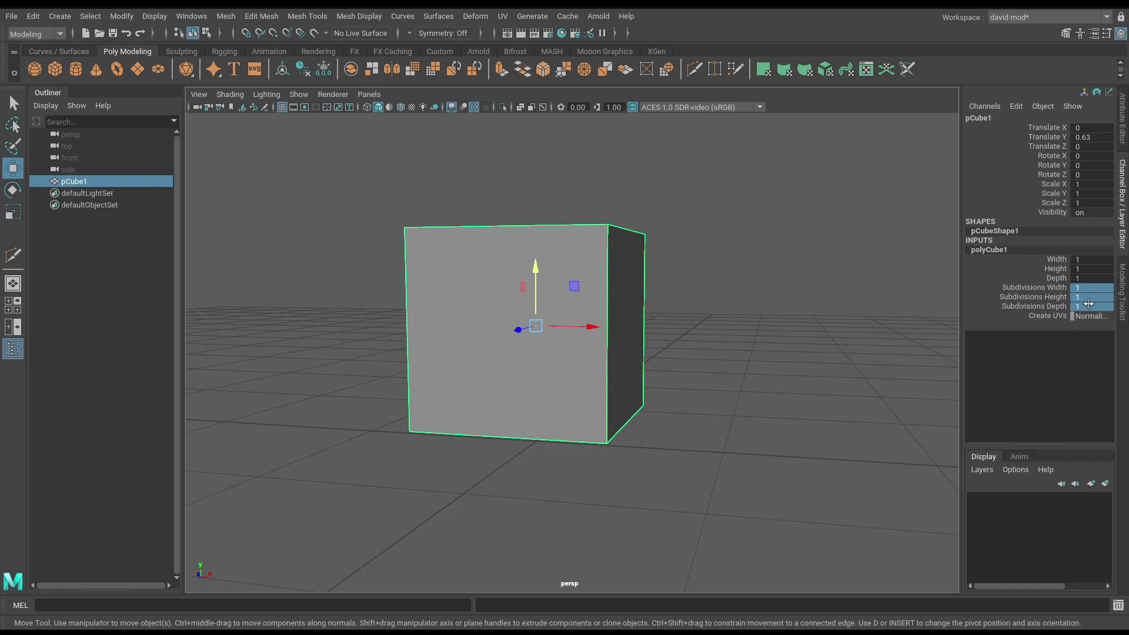
double_click(1089, 303)
type("2")
key("Return")
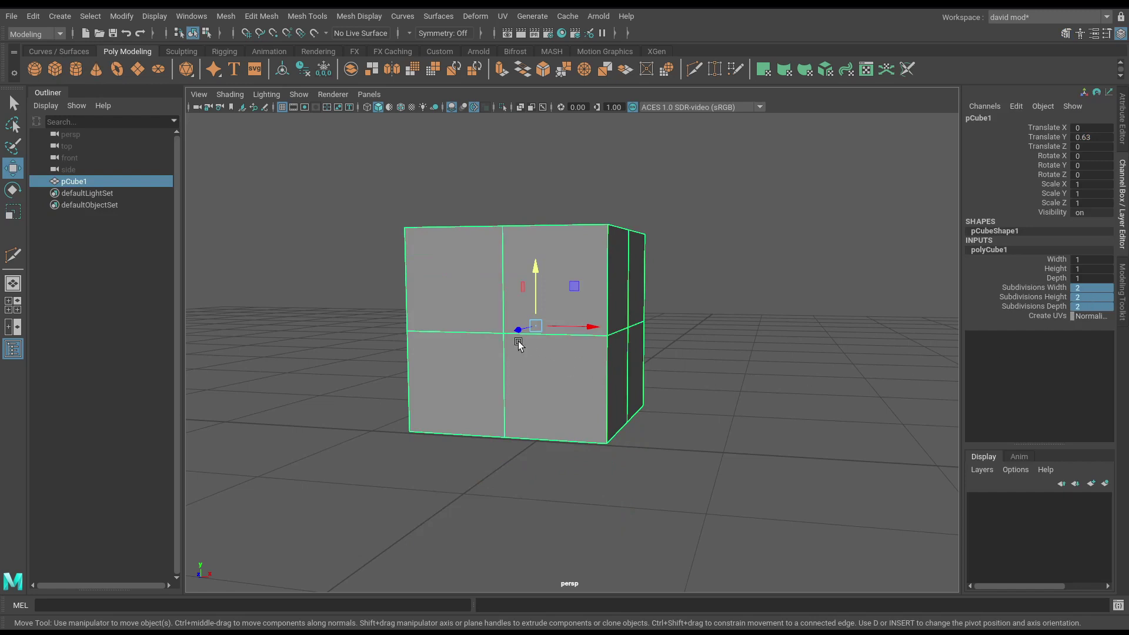
Chamfer the centre vertex of the cube's front face into a diamond, with a width of 0.25
key("F9")
left_click(504, 334)
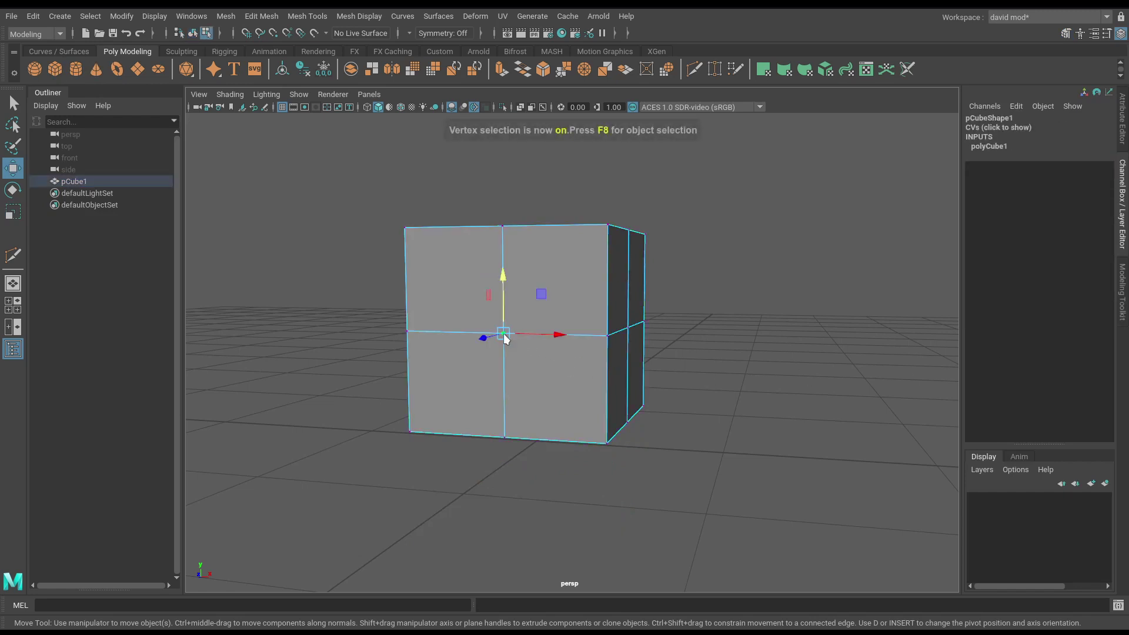
right_click_drag(504, 334, 549, 335, "shift")
middle_click_drag(521, 316, 513, 287, "alt")
right_click_drag(513, 287, 620, 315, "alt")
middle_click_drag(620, 316, 704, 351, "alt")
right_click_drag(703, 351, 733, 352, "alt")
middle_click_drag(732, 352, 721, 369, "alt")
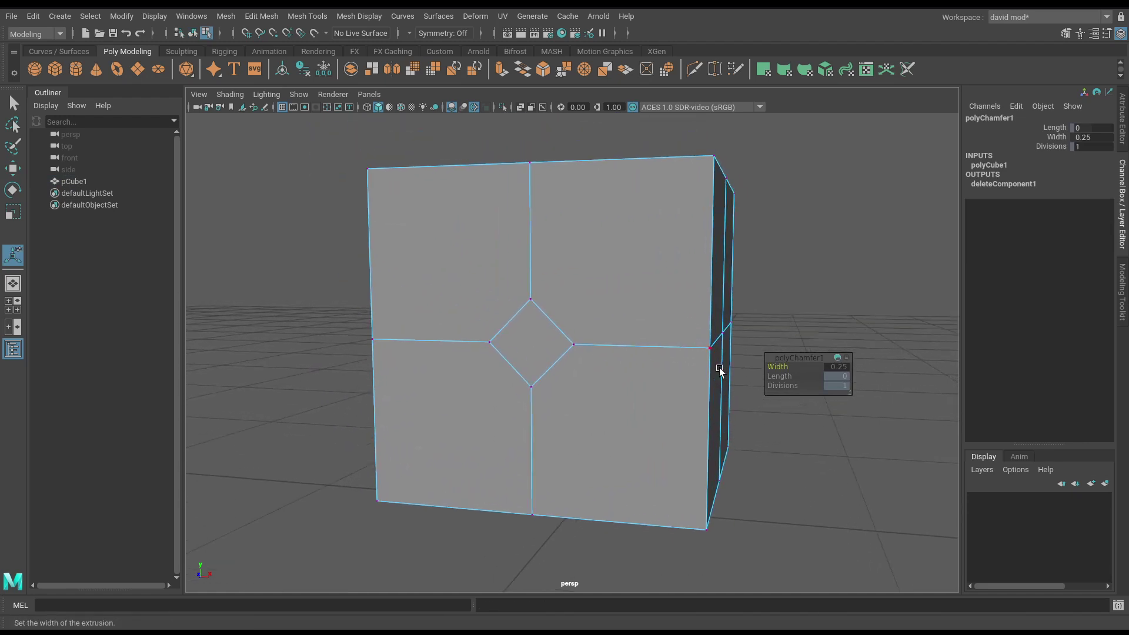
Delete the diamond-shaped face at the centre of the cube's front side
key("q")
key("F10")
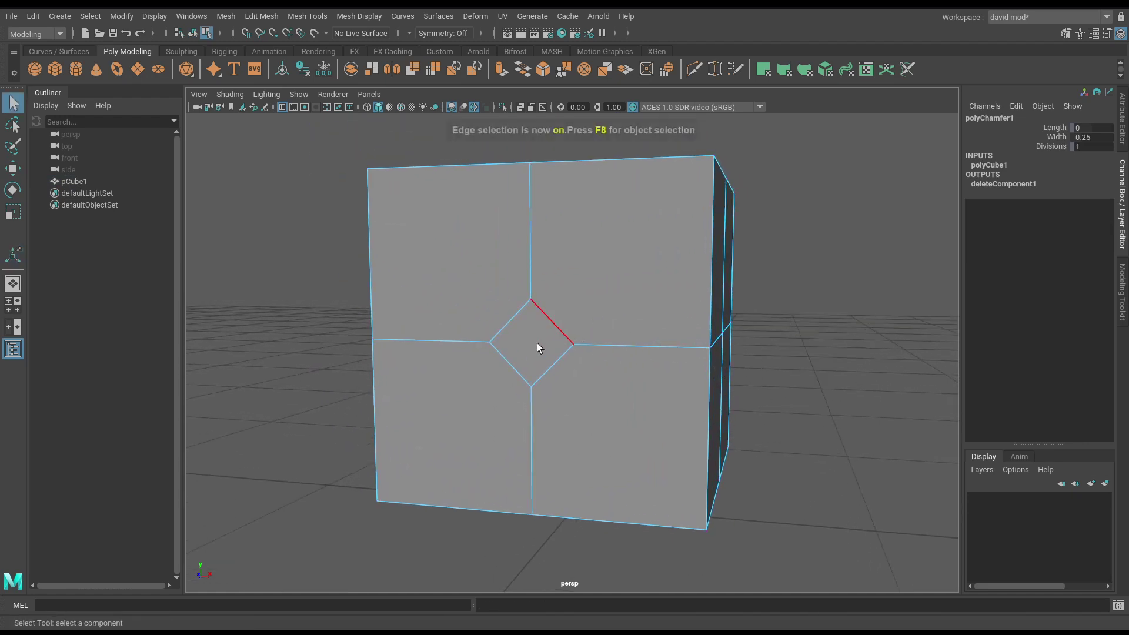
key("F11")
left_click(523, 339)
key("Delete")
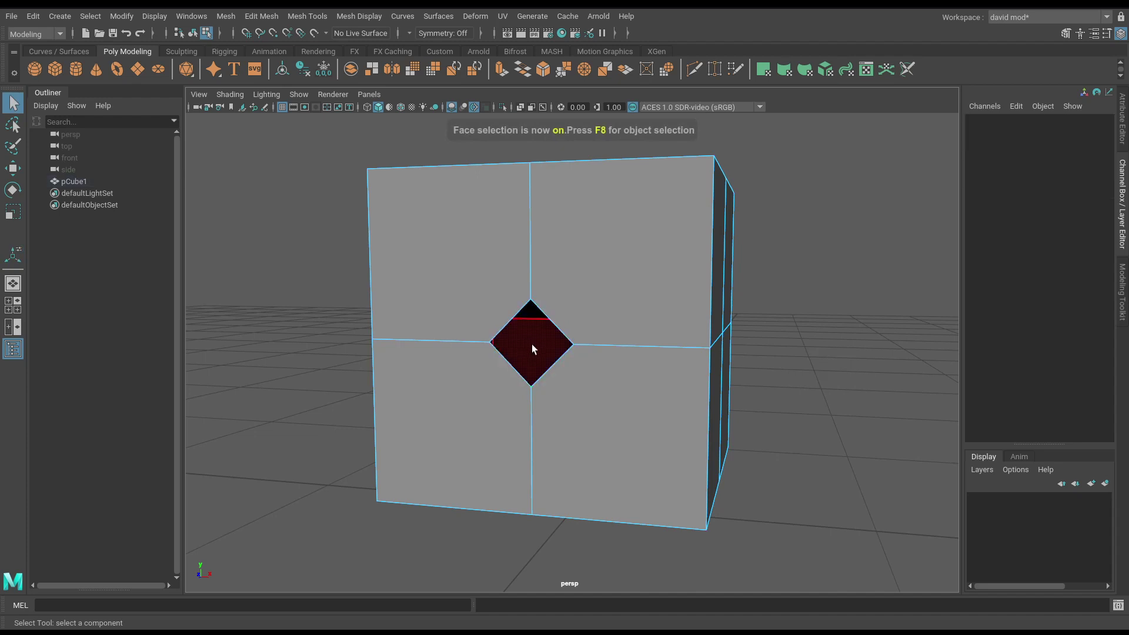
Circularize the four corner vertices of the diamond hole with 1 added division
left_click_drag(504, 353, 483, 354, "alt")
key("F9")
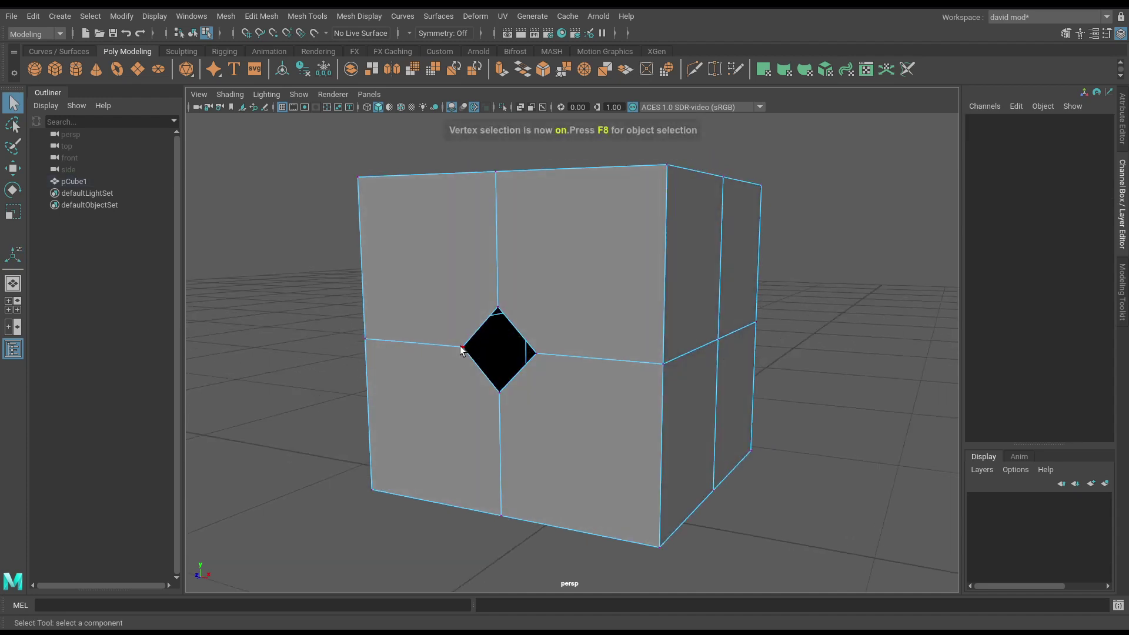
left_click(463, 347)
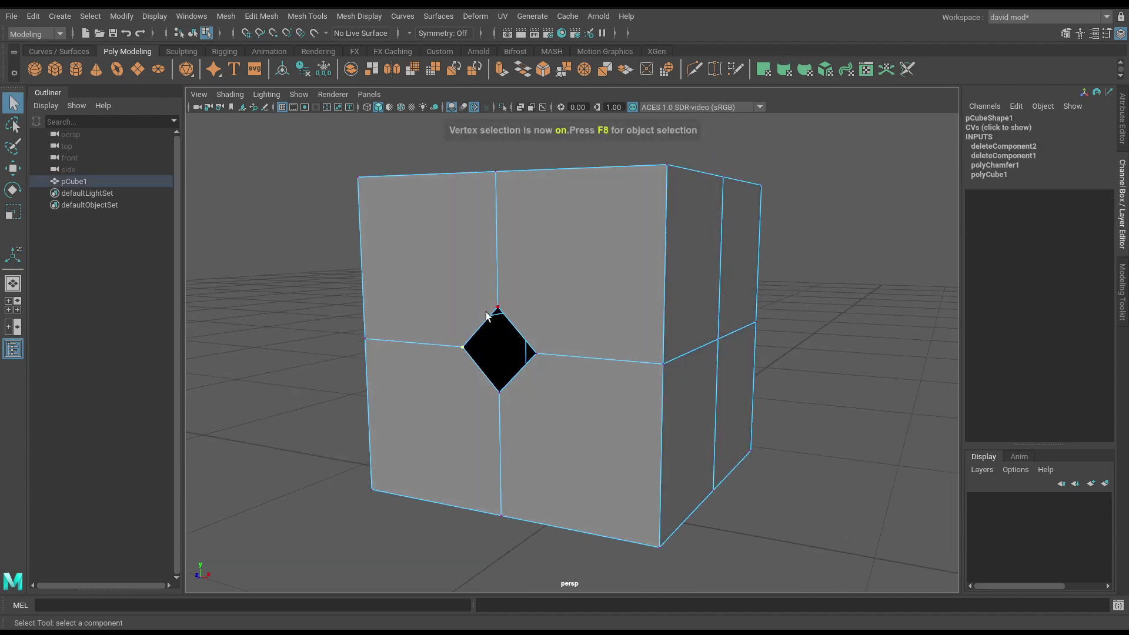
left_click(537, 354, "shift")
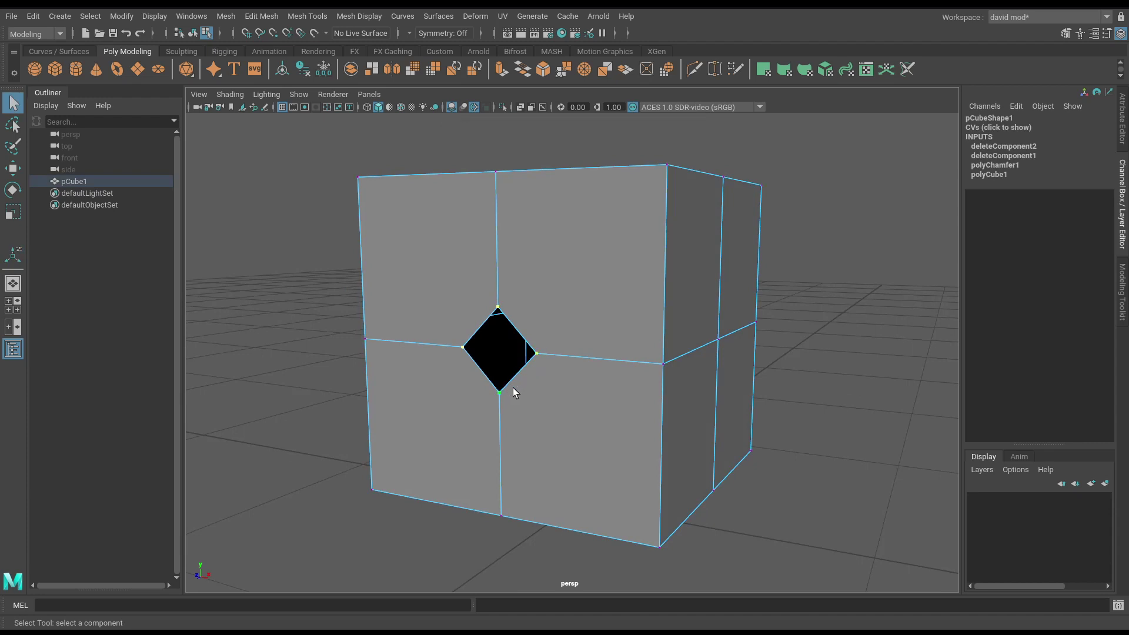
right_click_drag(512, 388, 524, 505, "shift")
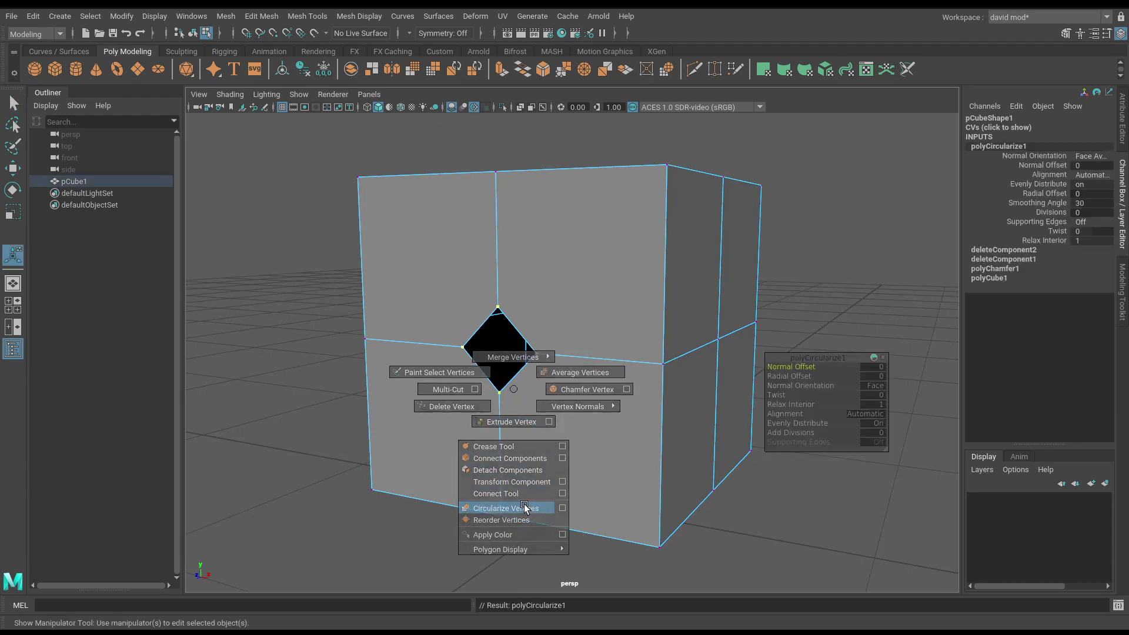
left_click(867, 433)
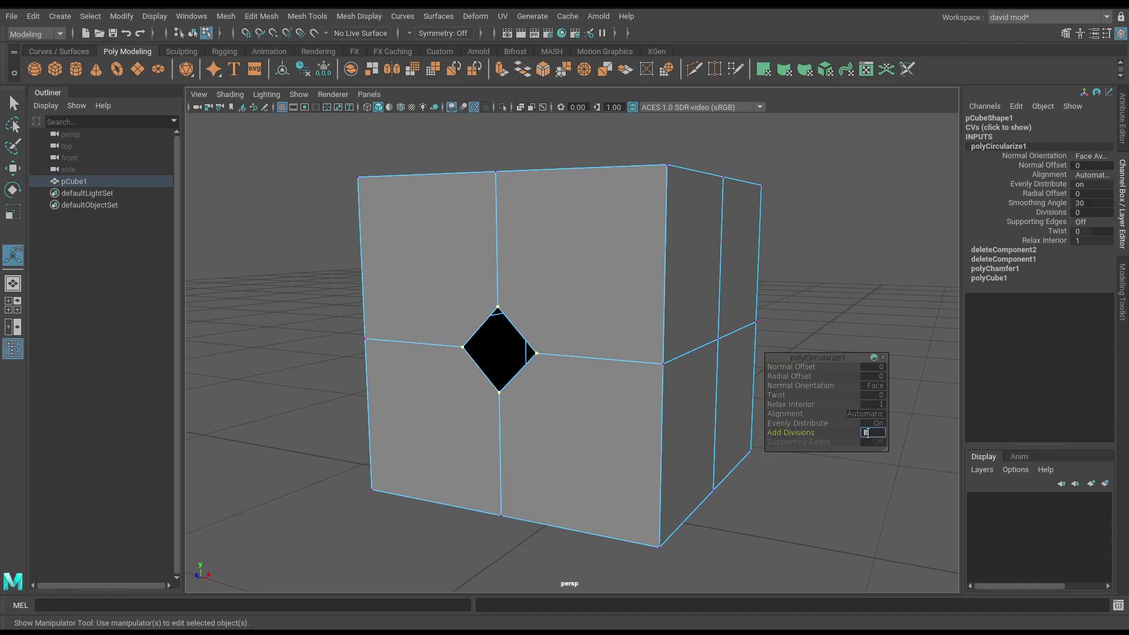
type("1")
key("Return")
left_click_drag(620, 429, 580, 335, "alt")
mouse_move(555, 302)
middle_mouse_down("alt")
mouse_move(574, 312)
mouse_move(523, 277)
mouse_move(535, 300)
middle_mouse_up("alt")
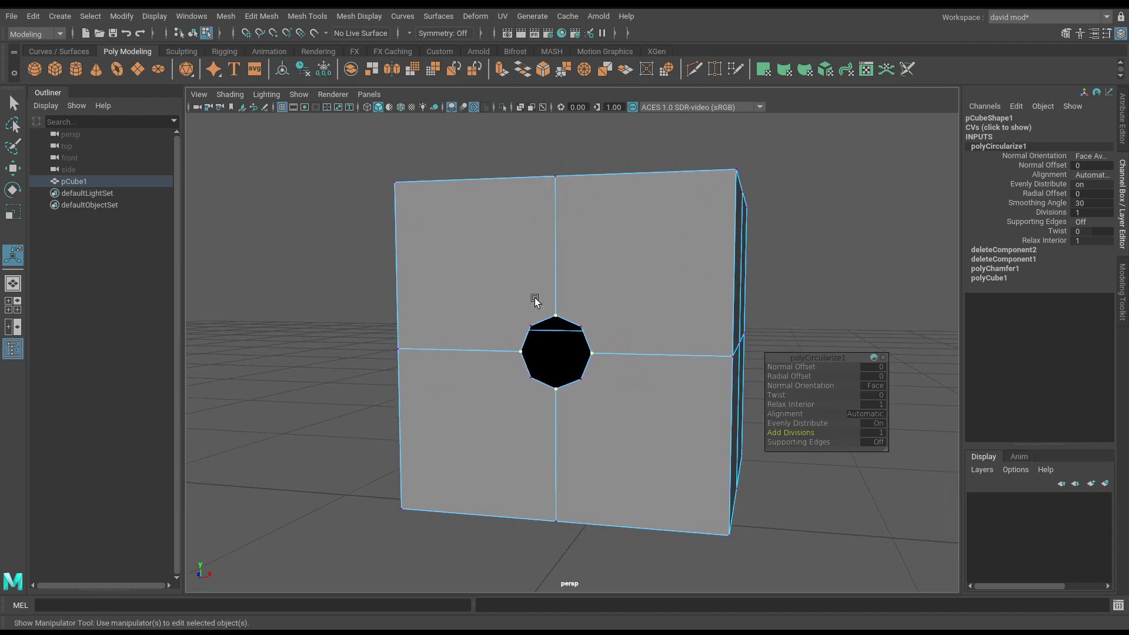
Delete the faces of the cube's right half and of its lower half
key("q")
key("F11")
left_click_drag(637, 146, 806, 570)
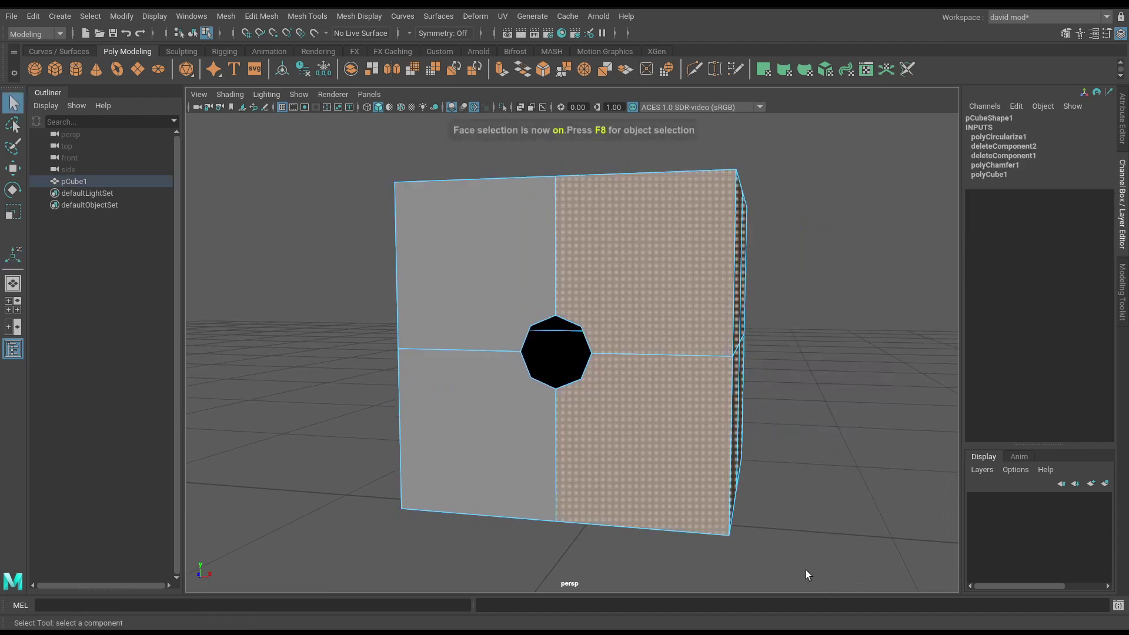
key("Delete")
left_click_drag(316, 417, 854, 584)
key("Delete")
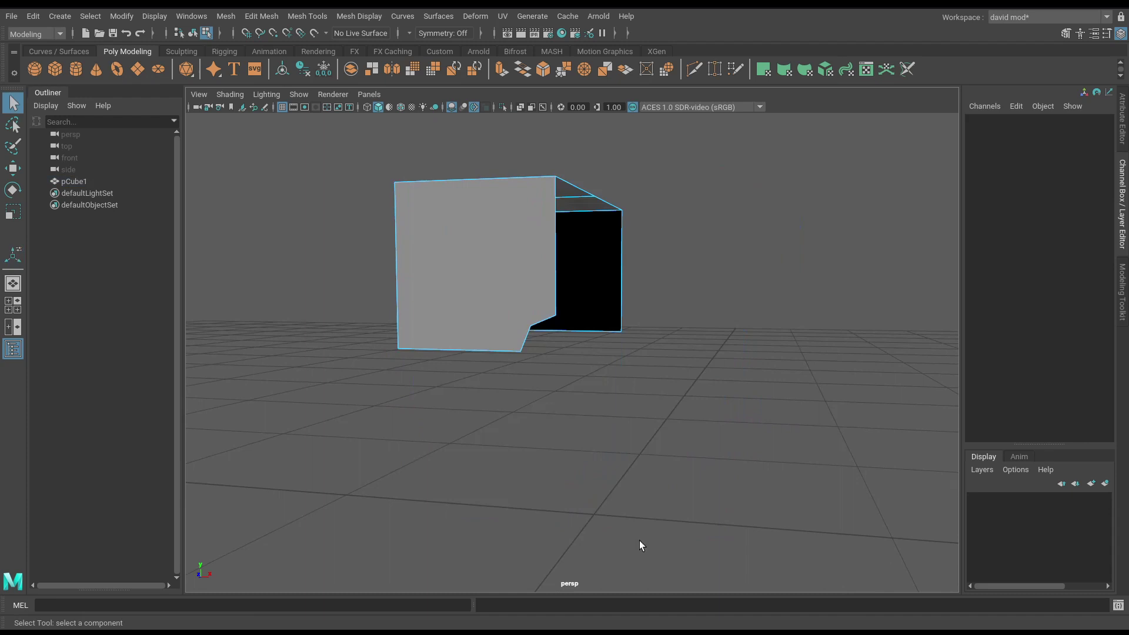
Delete the faces of the remaining mesh's rear half, keeping the quarter of the front face beside the hole
left_click_drag(423, 468, 521, 435, "alt")
left_click_drag(344, 175, 521, 400)
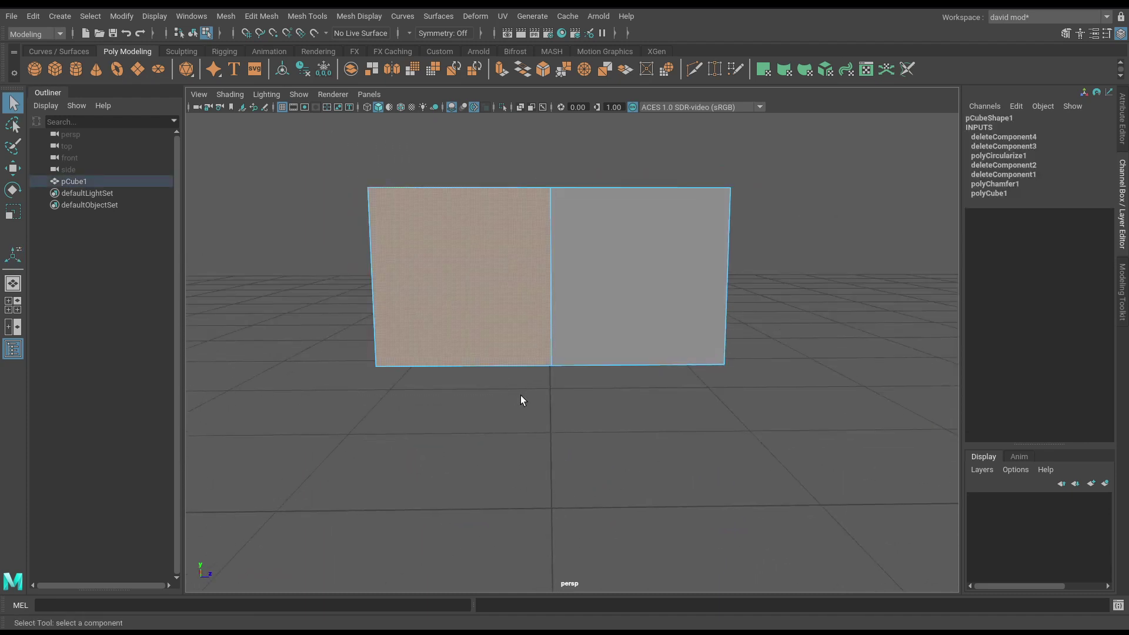
key("Delete")
Multi-Cut an offset line around the hole border, from the front face's bottom edge to its right edge
left_click_drag(670, 456, 507, 446, "alt")
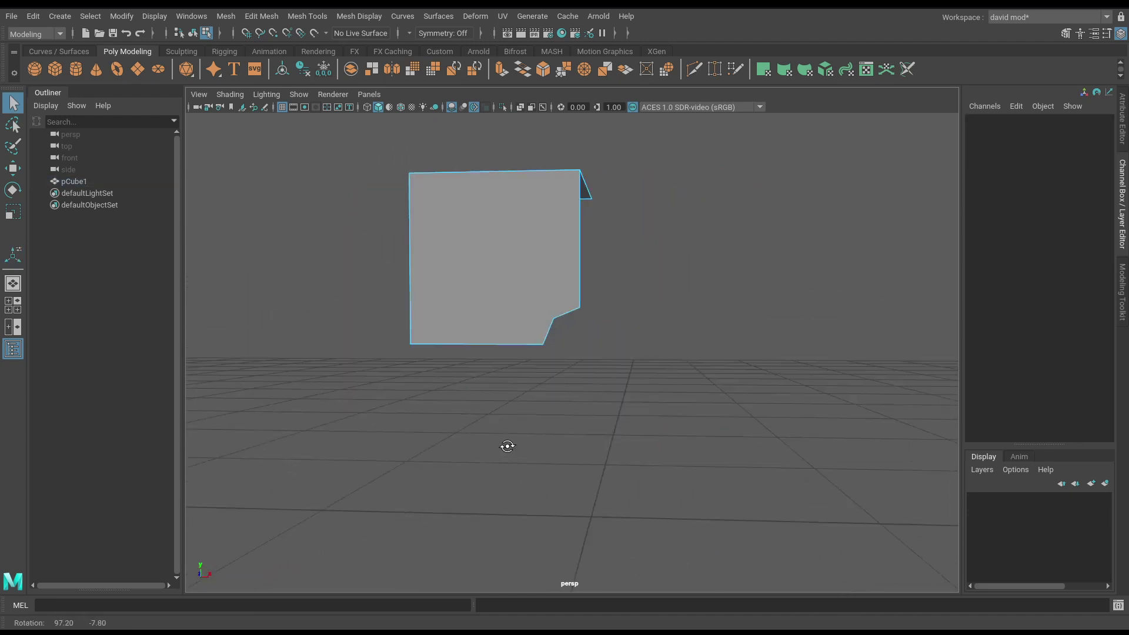
right_click_drag(508, 446, 622, 438, "alt")
middle_click_drag(620, 412, 688, 471, "alt")
right_click_drag(688, 471, 806, 450, "alt")
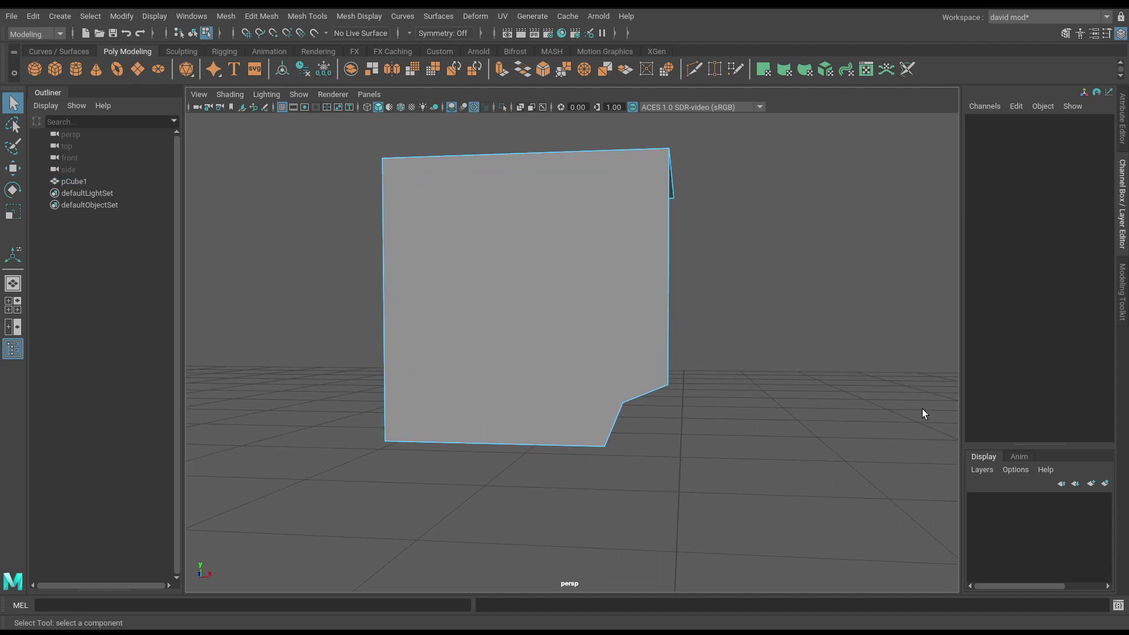
left_click(1127, 313)
left_click(1000, 466)
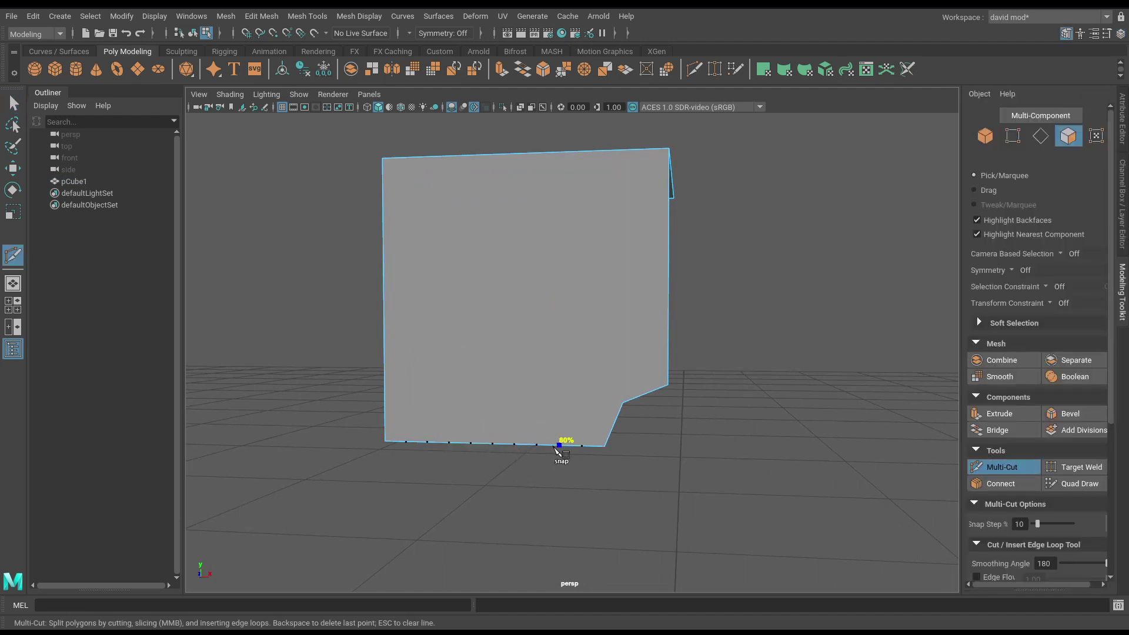
left_click(581, 446)
left_click(611, 392)
key("Return")
key("ctrl+z")
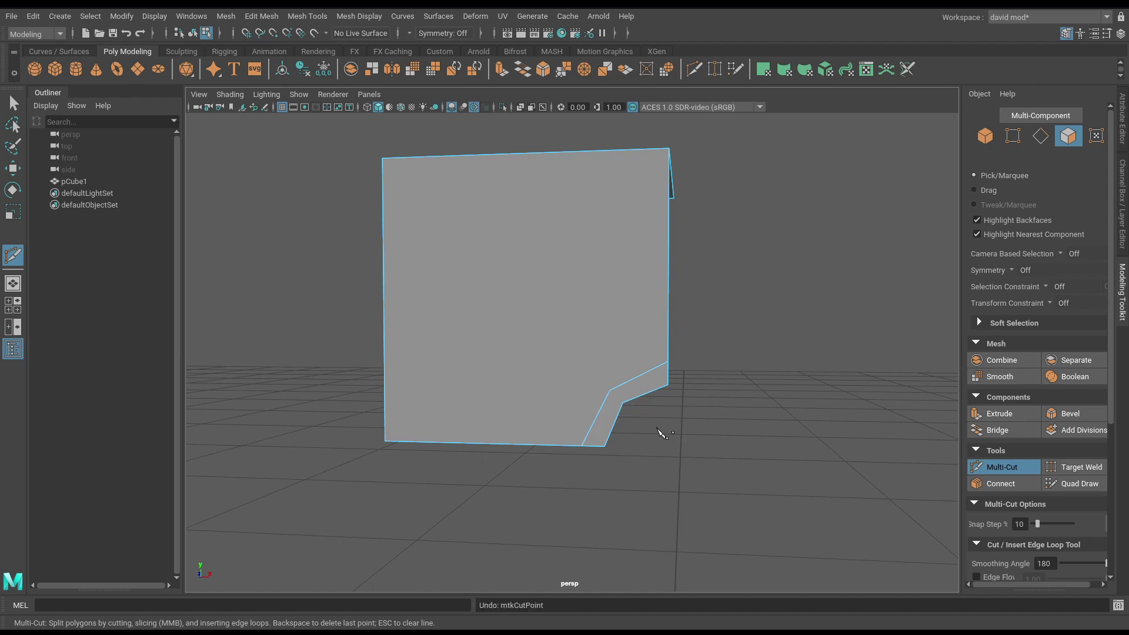
Multi-Cut from the offset line's corner up the front face and across the top face to its rear edge
left_click(610, 391)
left_click_drag(622, 315, 592, 347, "alt")
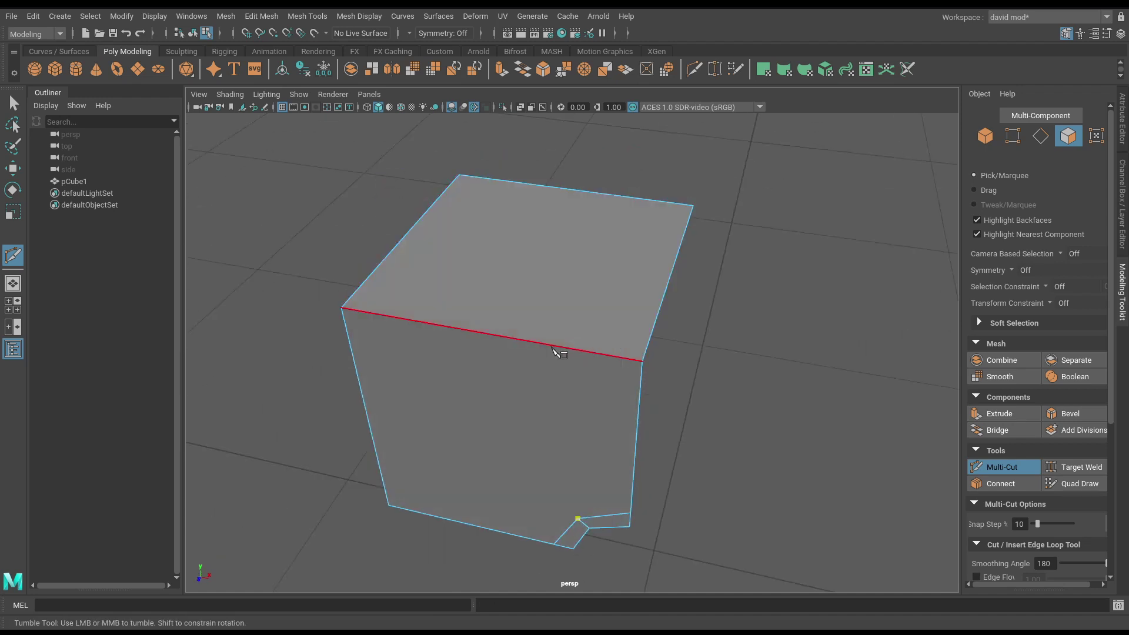
left_click(578, 350)
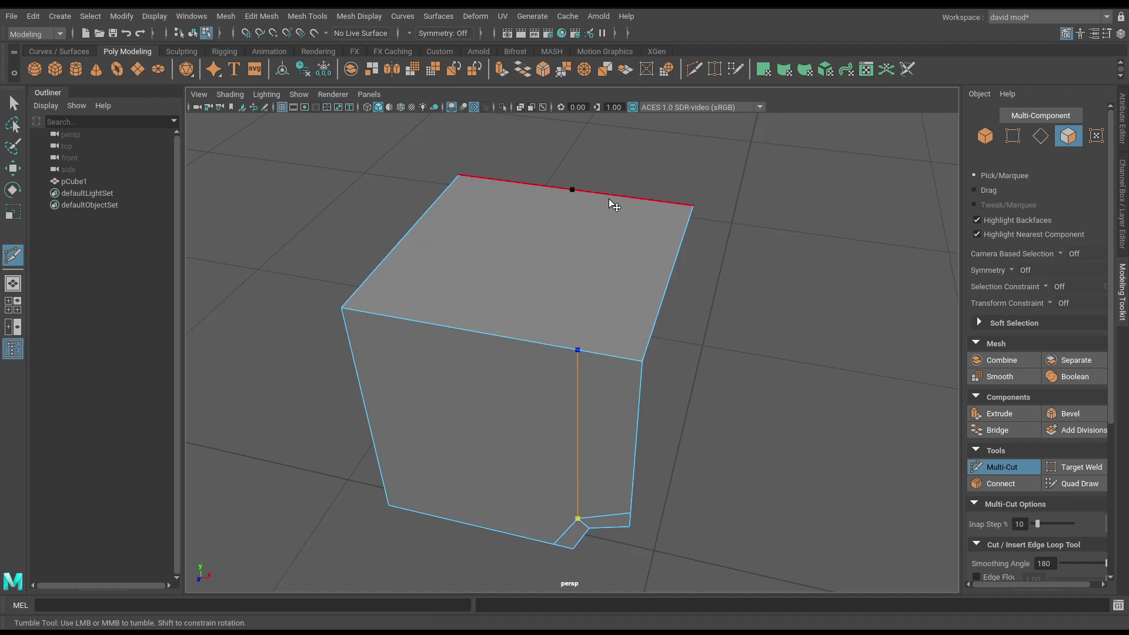
left_click(647, 200)
left_click_drag(635, 441, 588, 393, "alt")
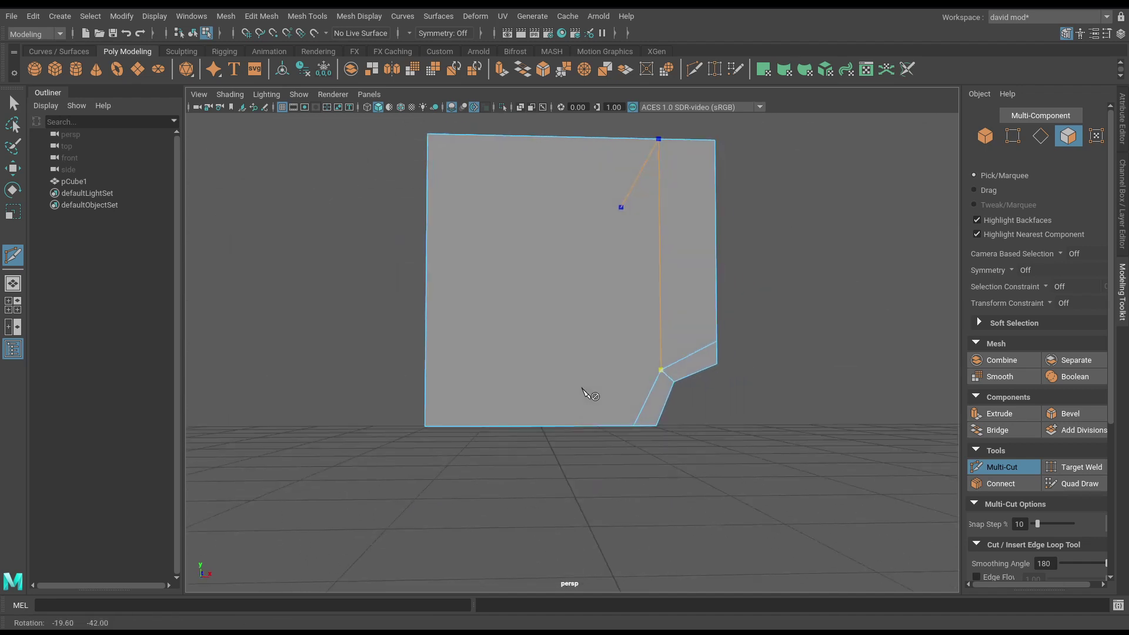
key("Return")
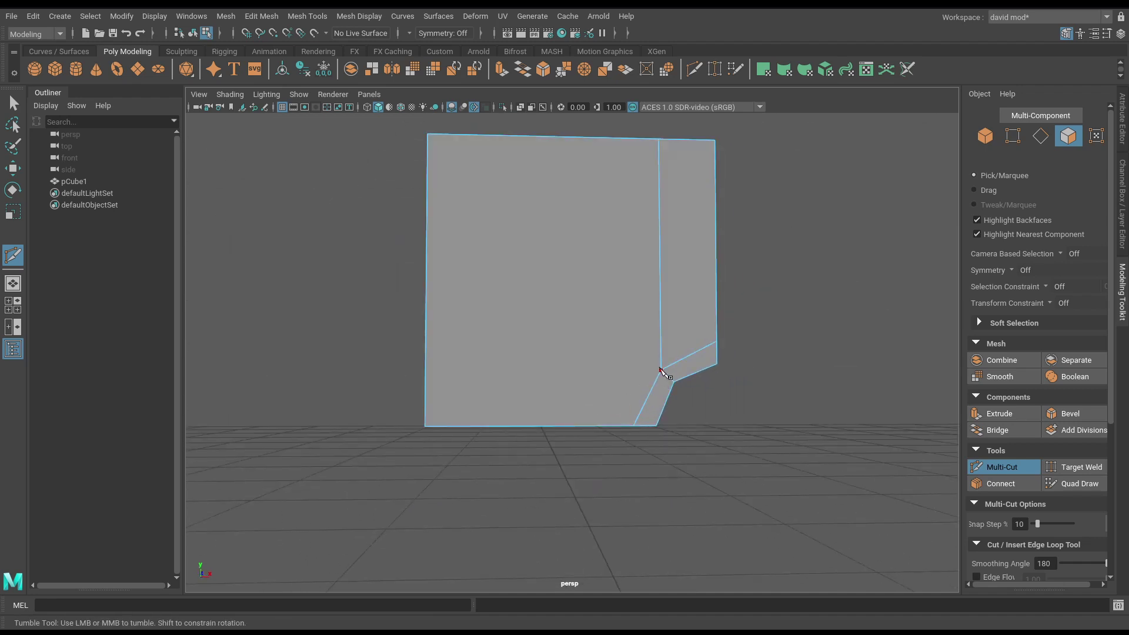
Multi-Cut from the offset line's corner horizontally across the front face and on across the adjoining side face
left_click(661, 371)
left_click(425, 367)
left_click_drag(459, 372, 517, 383, "alt")
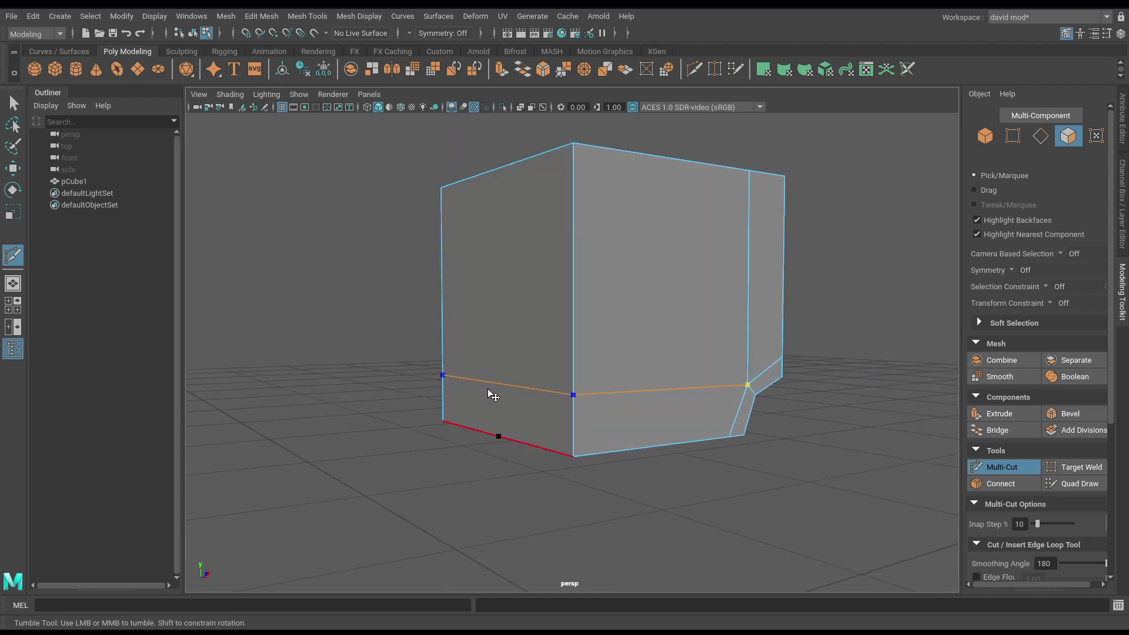
left_click_drag(492, 396, 443, 401, "alt")
key("Return")
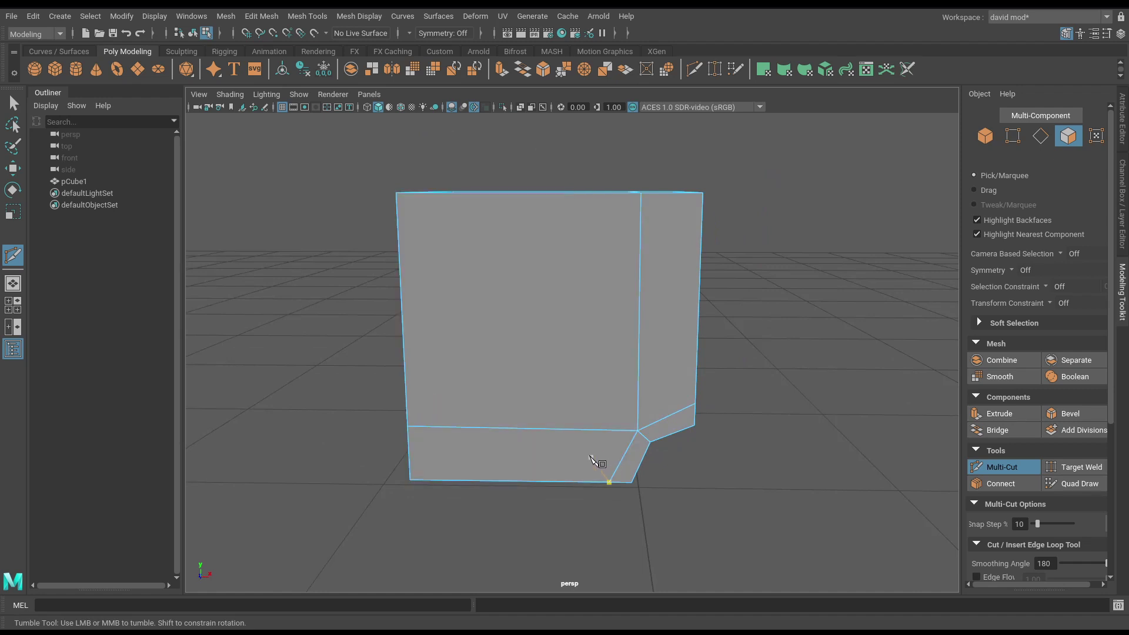
Insert one edge loop just below the top edge and another beside the outer vertical edge of the front face
left_click_drag(598, 461, 612, 474, "alt")
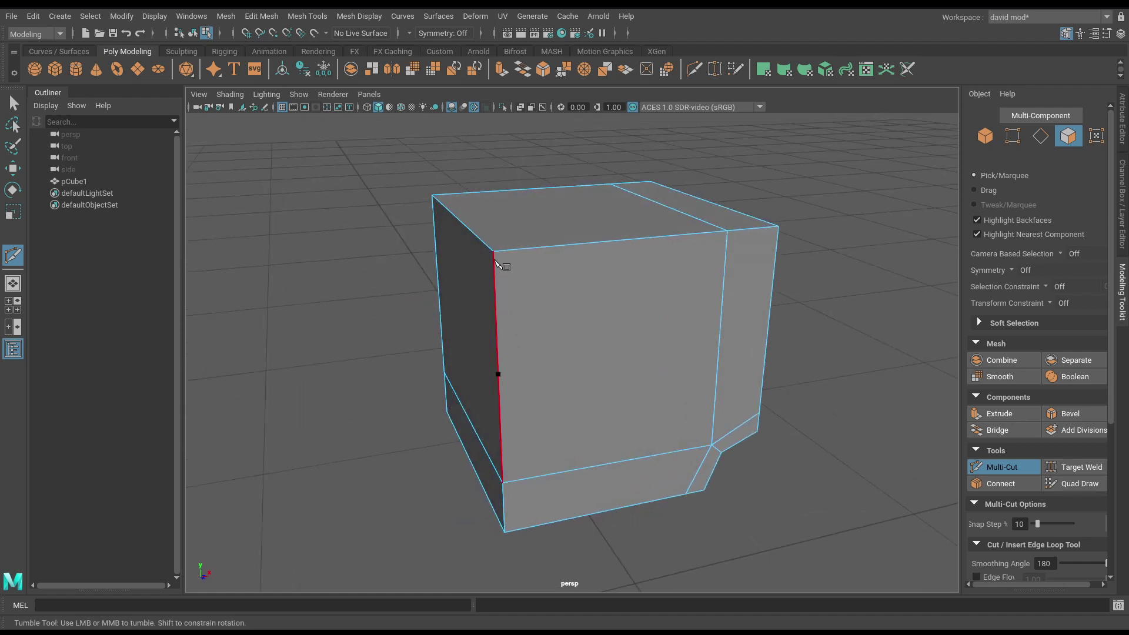
left_click(1000, 467)
left_click(493, 252)
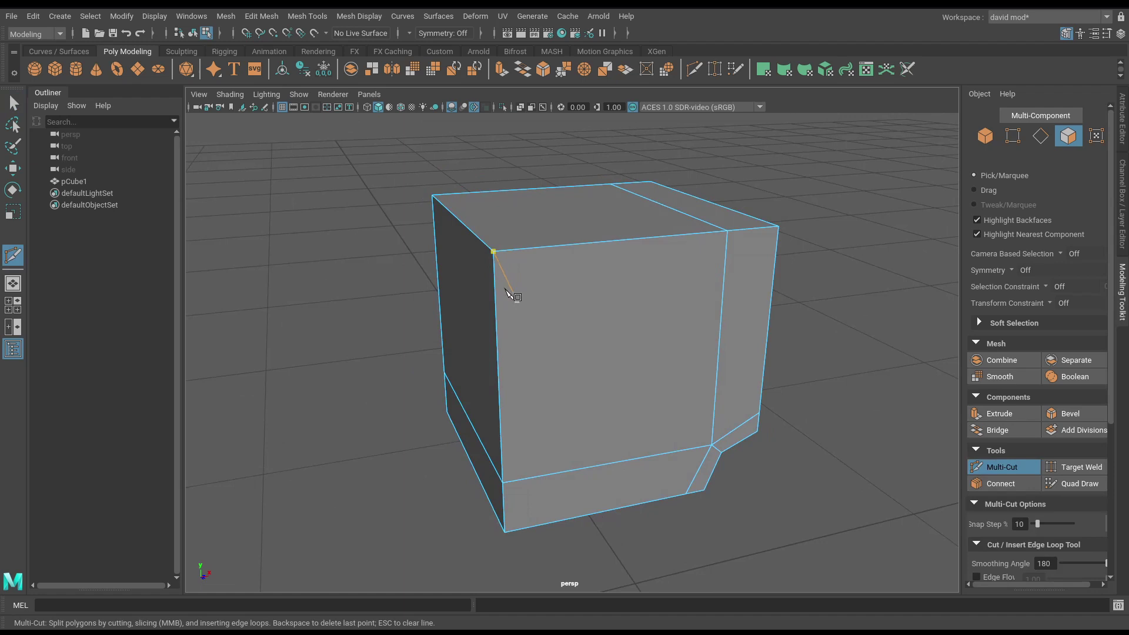
key("Escape")
key("ctrl")
left_click(493, 264, "ctrl")
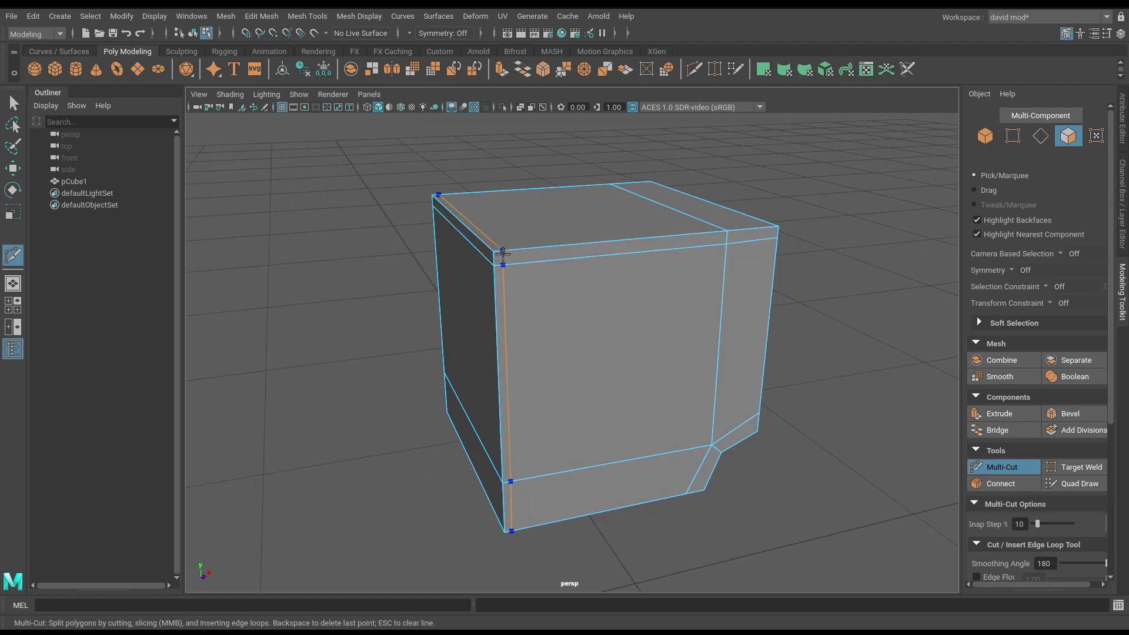
left_click(505, 253, "ctrl")
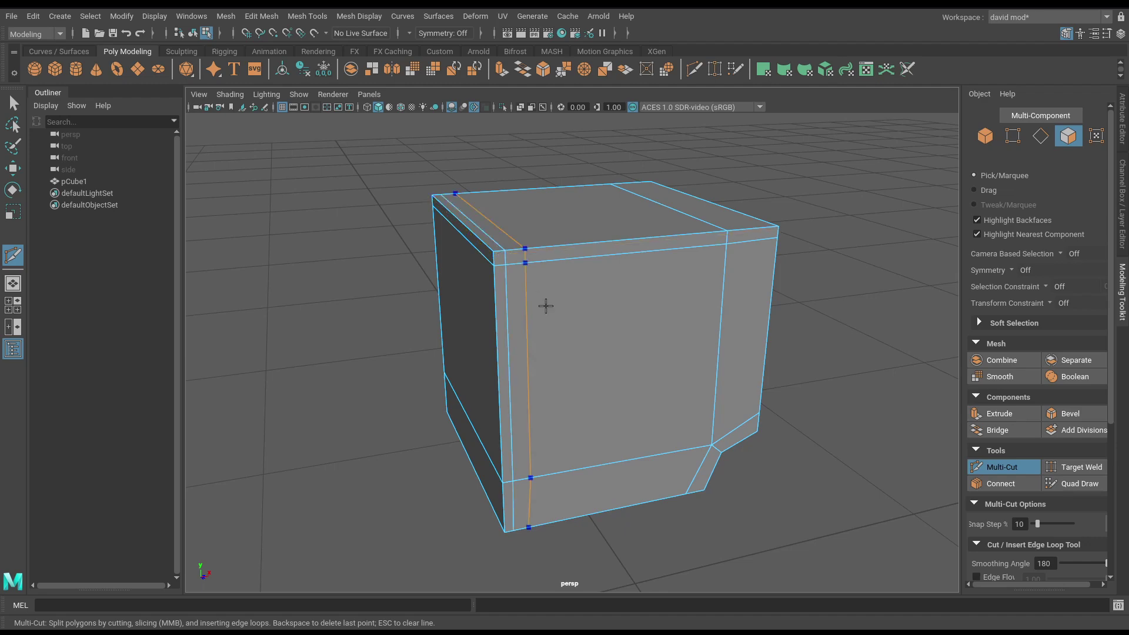
Leave Multi-Cut and switch the cube mesh back to object selection
left_click_drag(566, 346, 506, 333, "alt")
key("q")
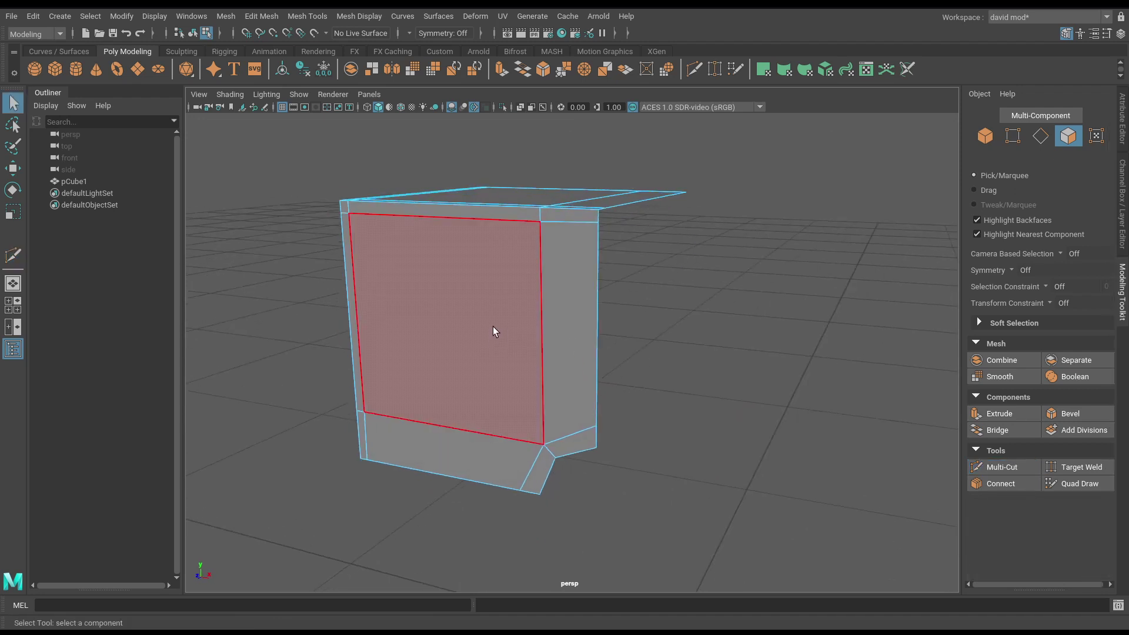
key("F8")
left_click_drag(496, 306, 476, 330, "alt")
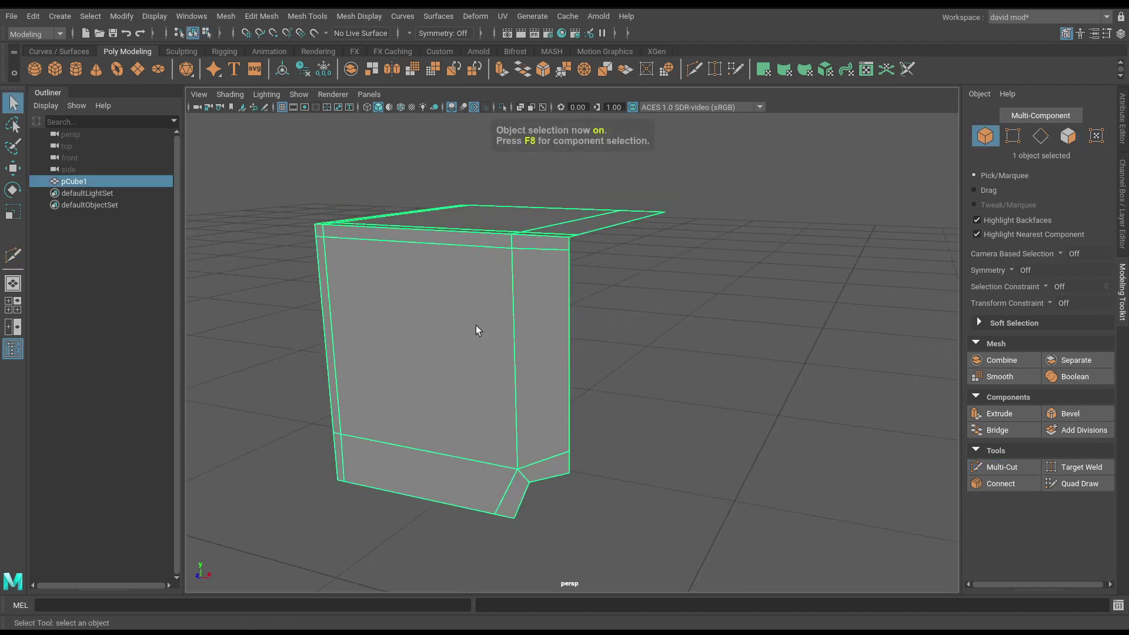
Mirror the mesh along X about the object axis with Cut Geometry off and a merge threshold of 0.01
key("space")
left_click(319, 352)
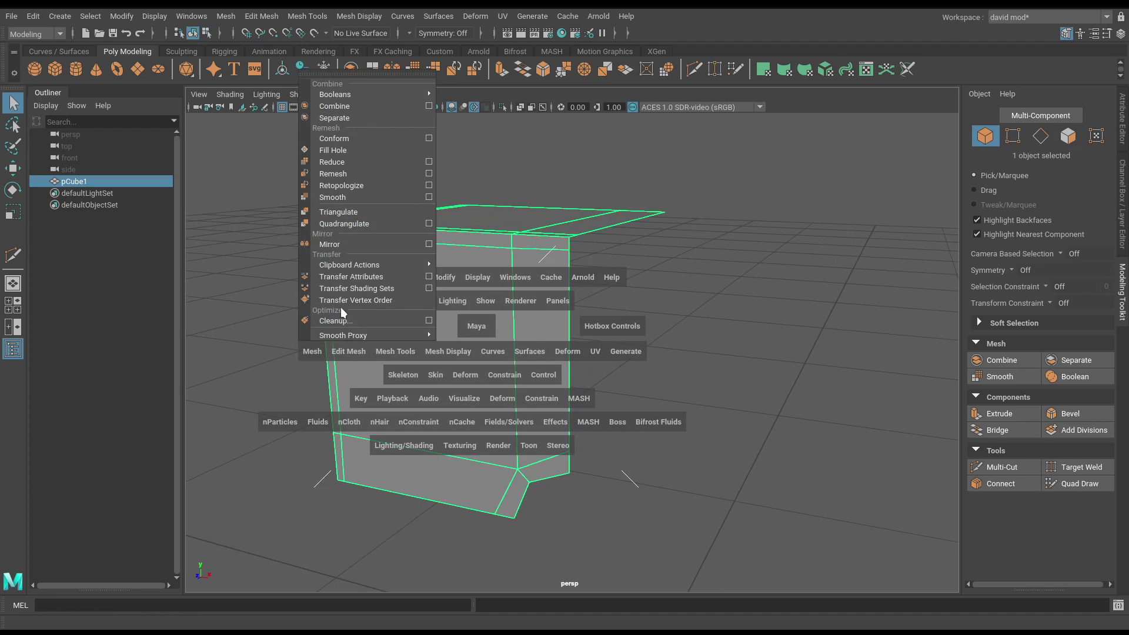
left_click(360, 245)
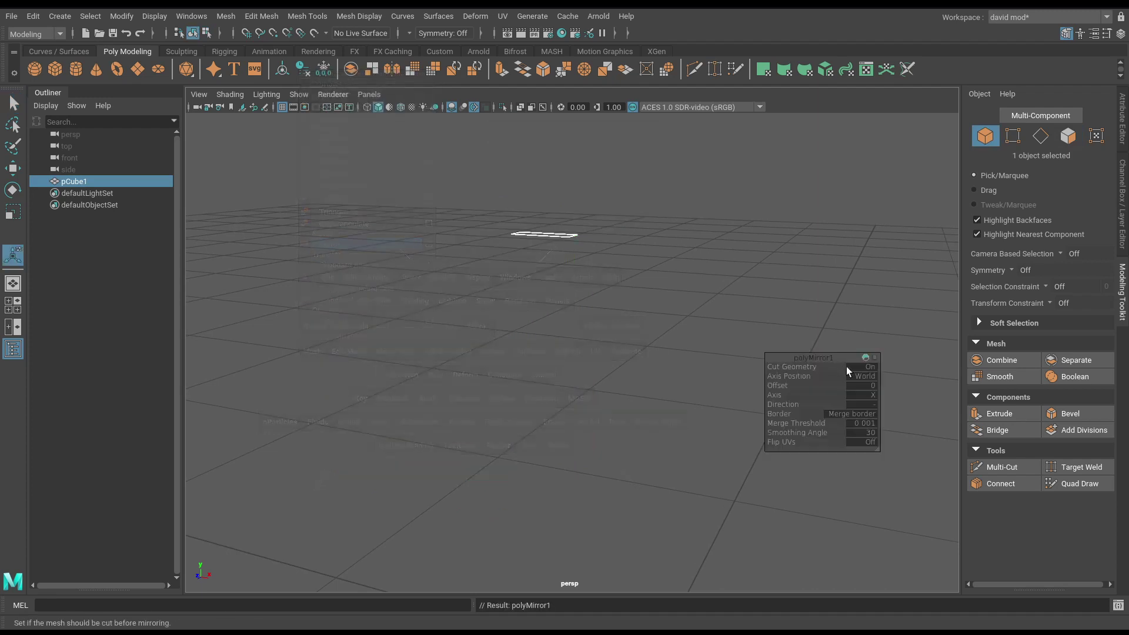
left_click(869, 367)
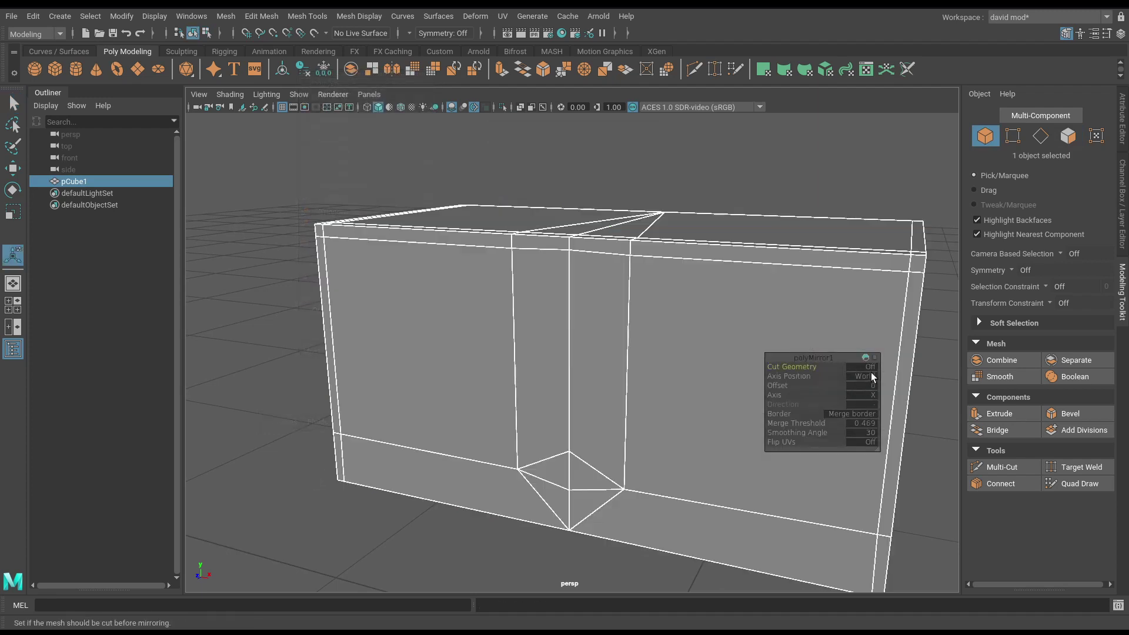
left_click(867, 376)
left_click(880, 391)
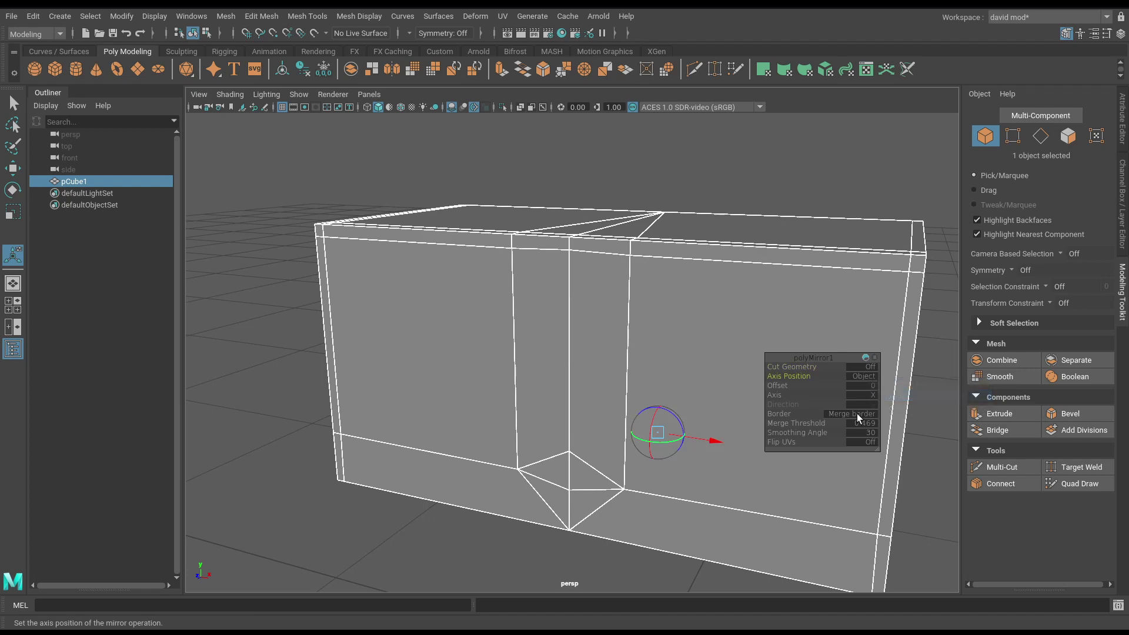
left_click(863, 422)
type("0.")
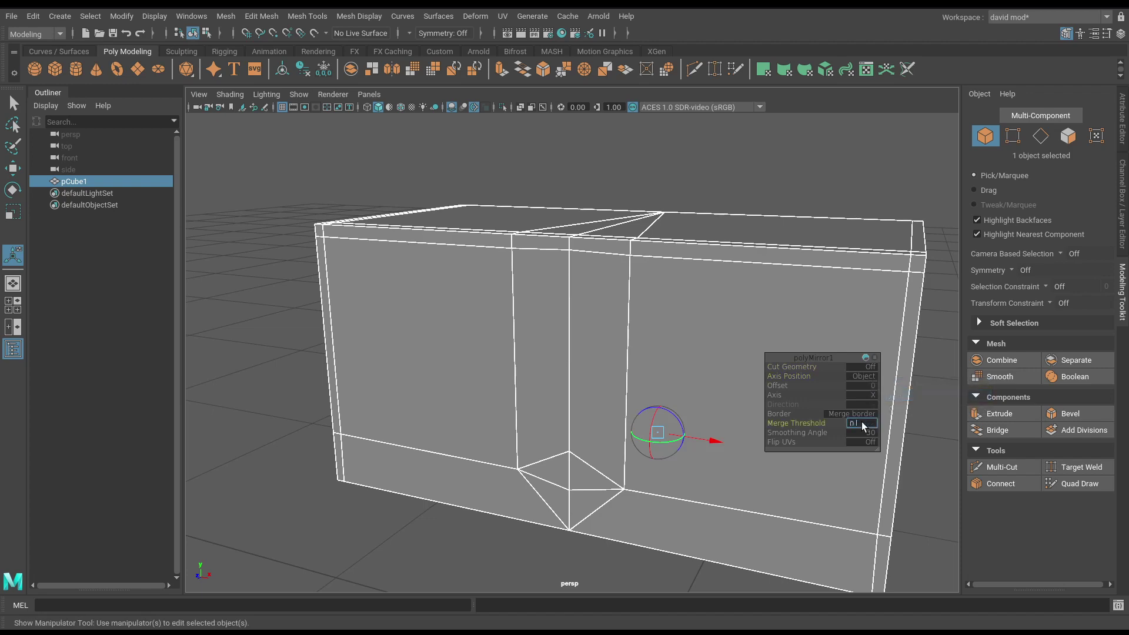
type("01")
key("Return")
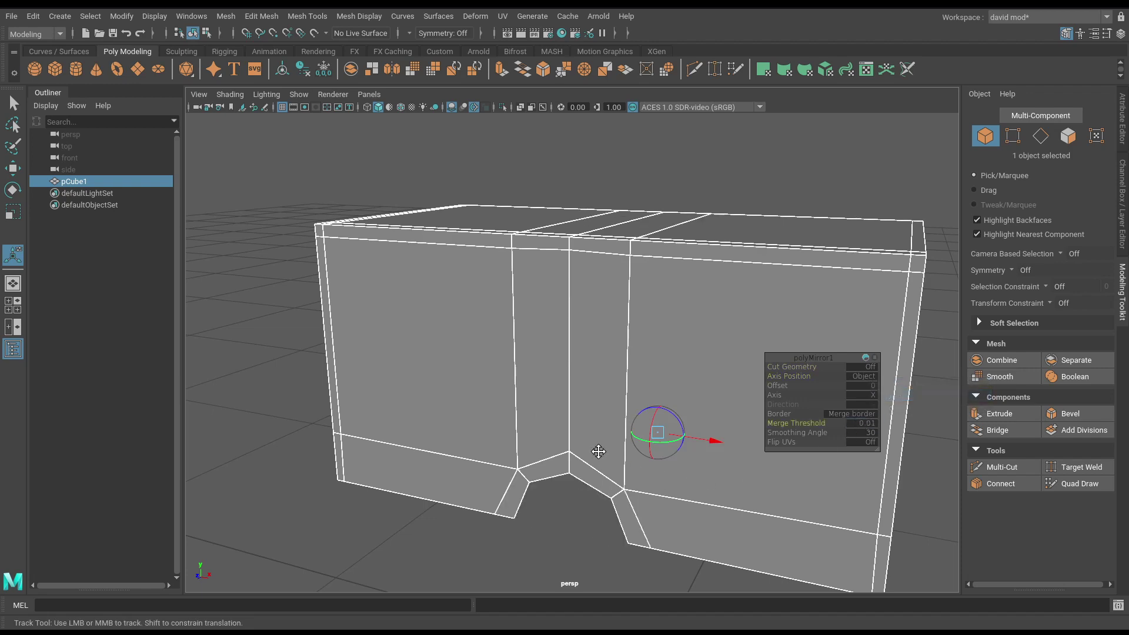
Mirror the mesh again along Y about the object axis, with a merge threshold of 0.01
middle_click_drag(599, 451, 561, 426, "alt")
left_click_drag(561, 425, 547, 445, "alt")
middle_click_drag(646, 386, 623, 329, "alt")
key("g")
left_click(873, 377)
left_click(863, 396)
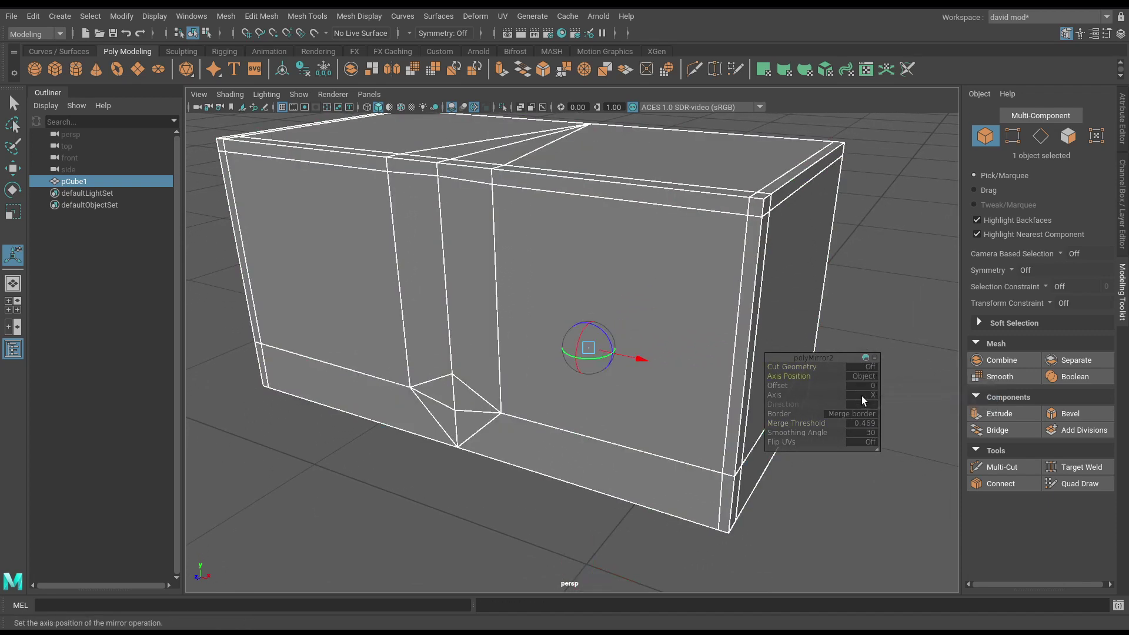
left_click(863, 397)
left_click(867, 415)
left_click(861, 425)
type("0.01")
key("Return")
Mirror the mesh a third time along Z about the object axis, with a merge threshold of 0.01
left_click_drag(588, 517, 552, 464, "alt")
middle_click_drag(553, 463, 583, 425, "alt")
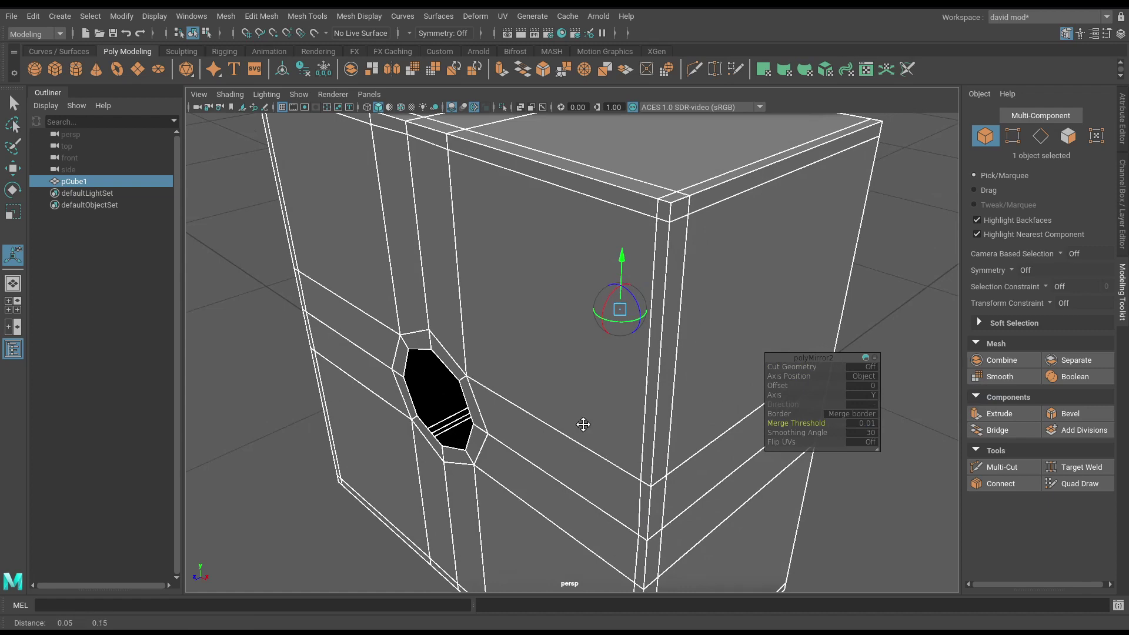
right_click_drag(583, 425, 570, 282, "alt")
key("g")
left_click(874, 398)
left_click(871, 429)
left_click(866, 375)
left_click(865, 395)
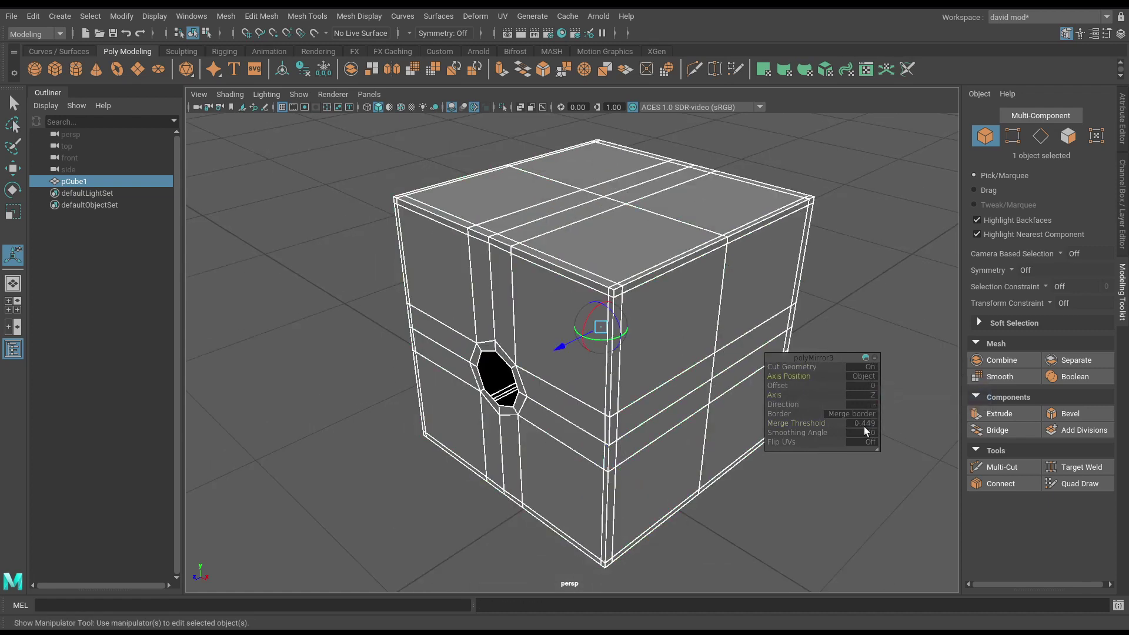
left_click(863, 424)
type("0.01")
key("Return")
Leave the mirror manipulator and reselect the full cube in object selection
left_click_drag(500, 435, 547, 265, "alt")
right_click_drag(548, 265, 581, 260)
key("q")
middle_click_drag(593, 308, 647, 223, "alt")
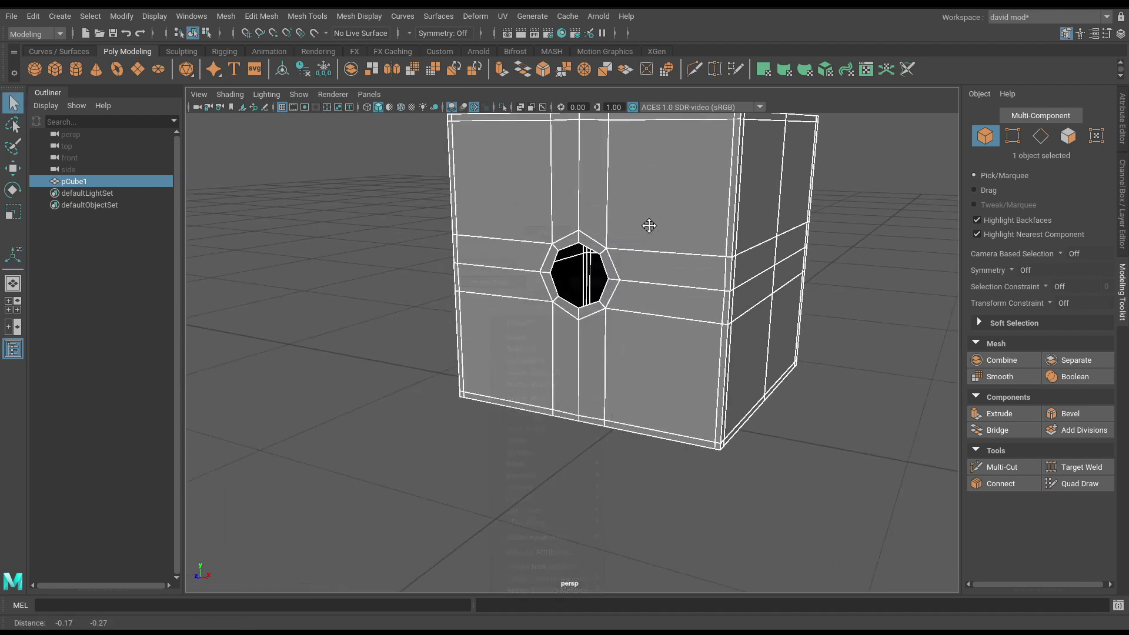
left_click(937, 245)
left_click(667, 294)
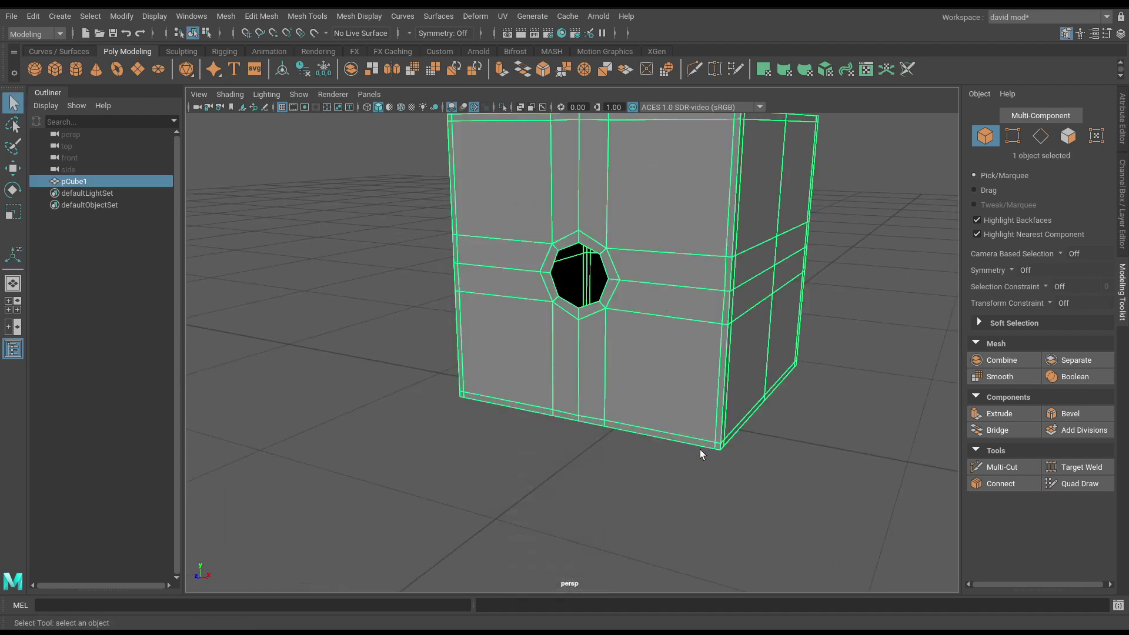
Select the border edge loops of the holes on the two opposite faces and bridge them into a tunnel
left_click_drag(700, 449, 675, 467, "alt")
right_click_drag(675, 467, 827, 479, "alt")
middle_click_drag(827, 479, 577, 485, "alt")
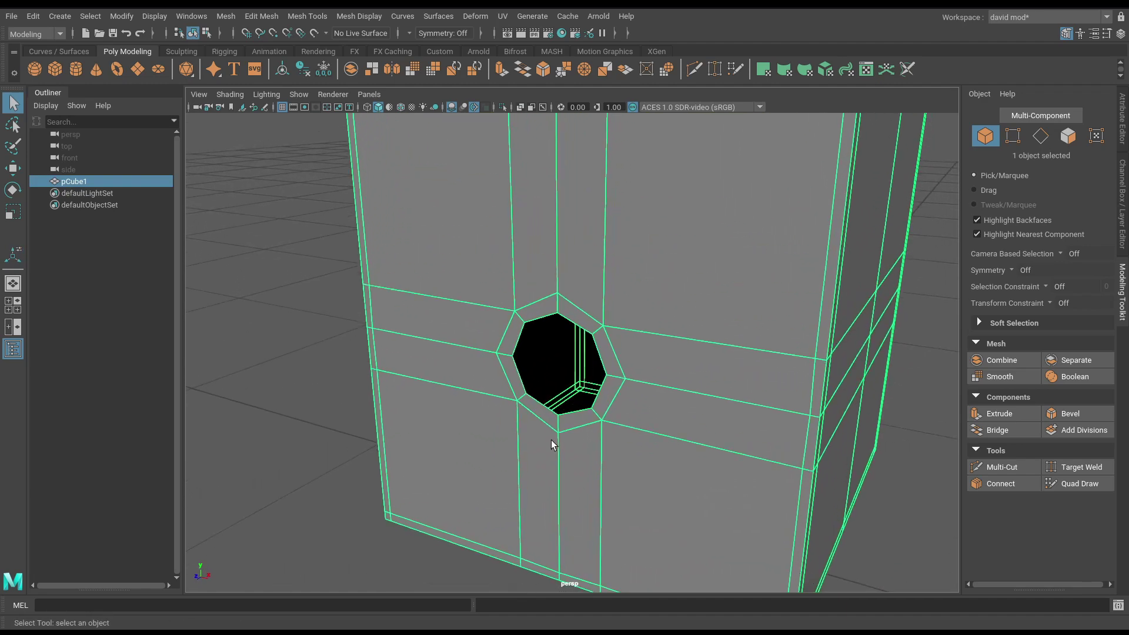
key("F10")
double_click(553, 413)
left_click_drag(723, 448, 630, 441, "alt")
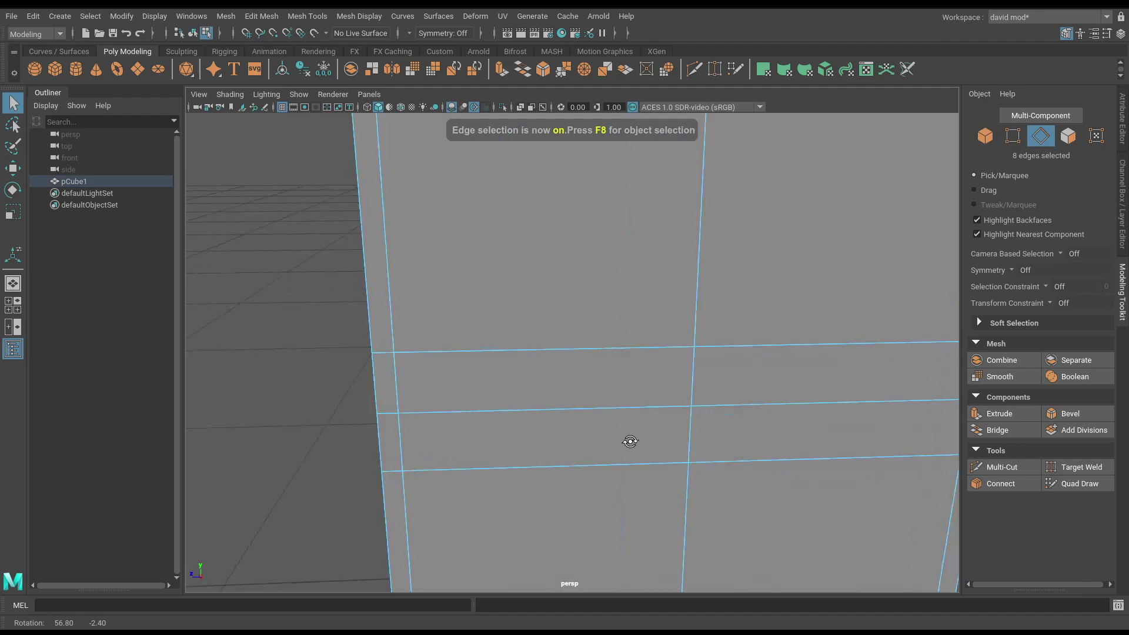
right_click_drag(630, 441, 532, 439, "alt")
left_click(618, 458, "shift")
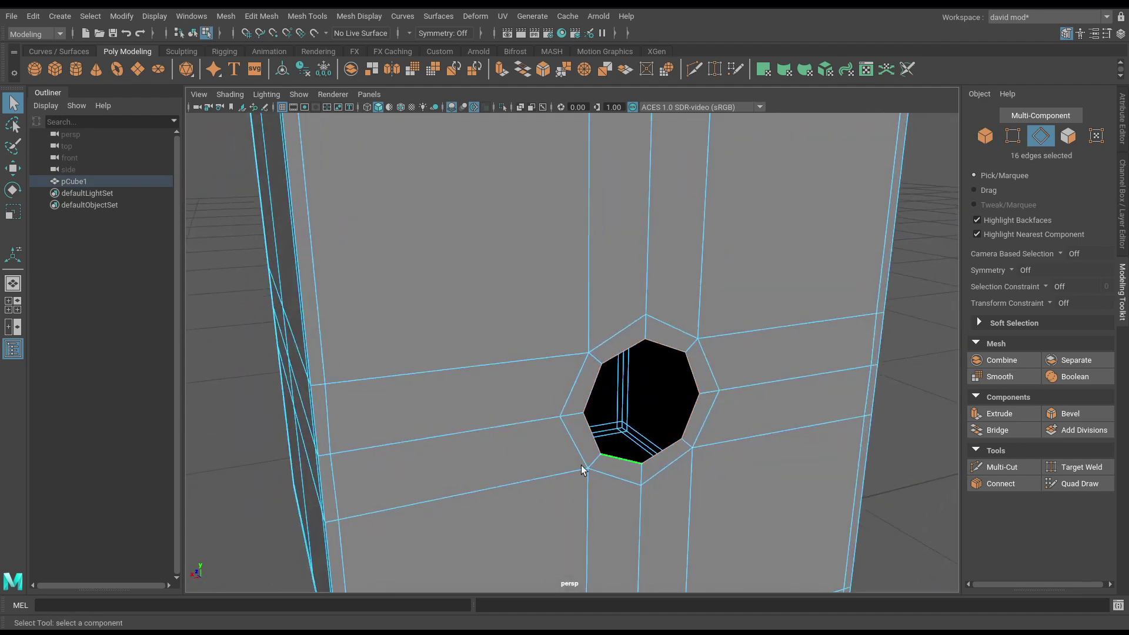
left_click_drag(582, 469, 853, 441, "alt")
left_click(1000, 430)
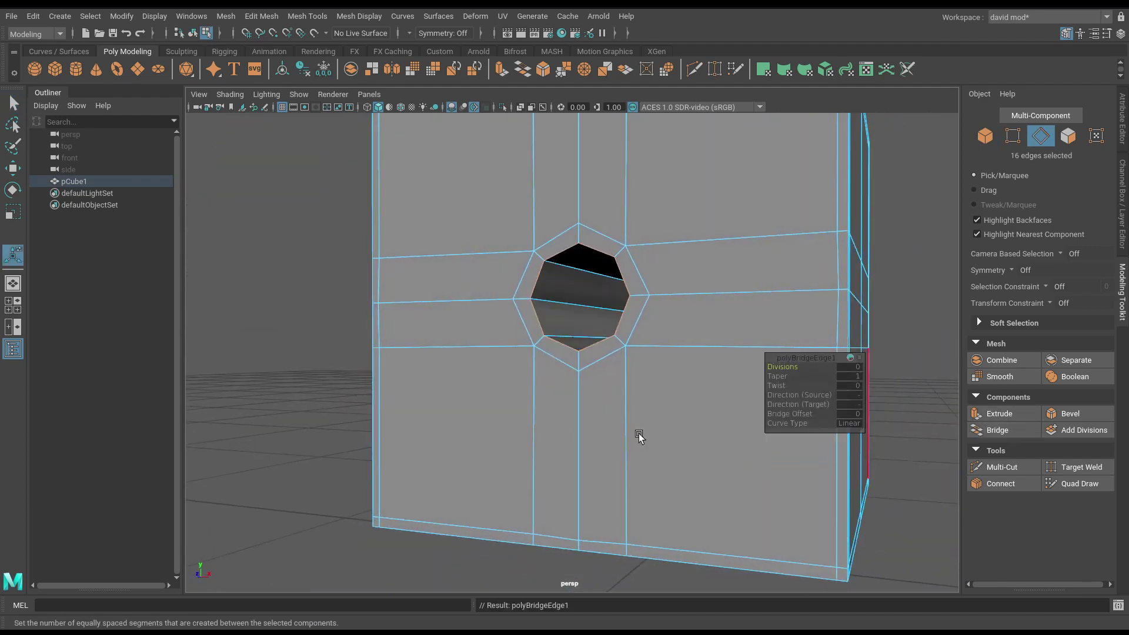
Use Multi-Cut to insert a supporting edge loop inside the tunnel close to each of its two openings
left_click_drag(640, 436, 612, 448, "alt")
left_click(1001, 467)
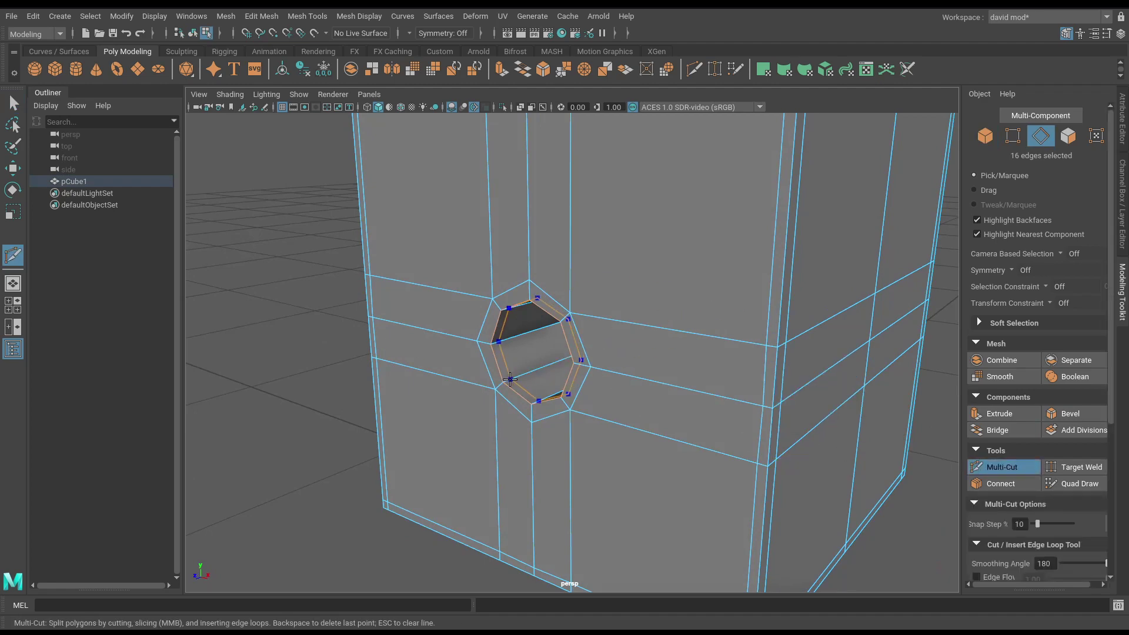
left_click_drag(729, 438, 580, 433, "alt")
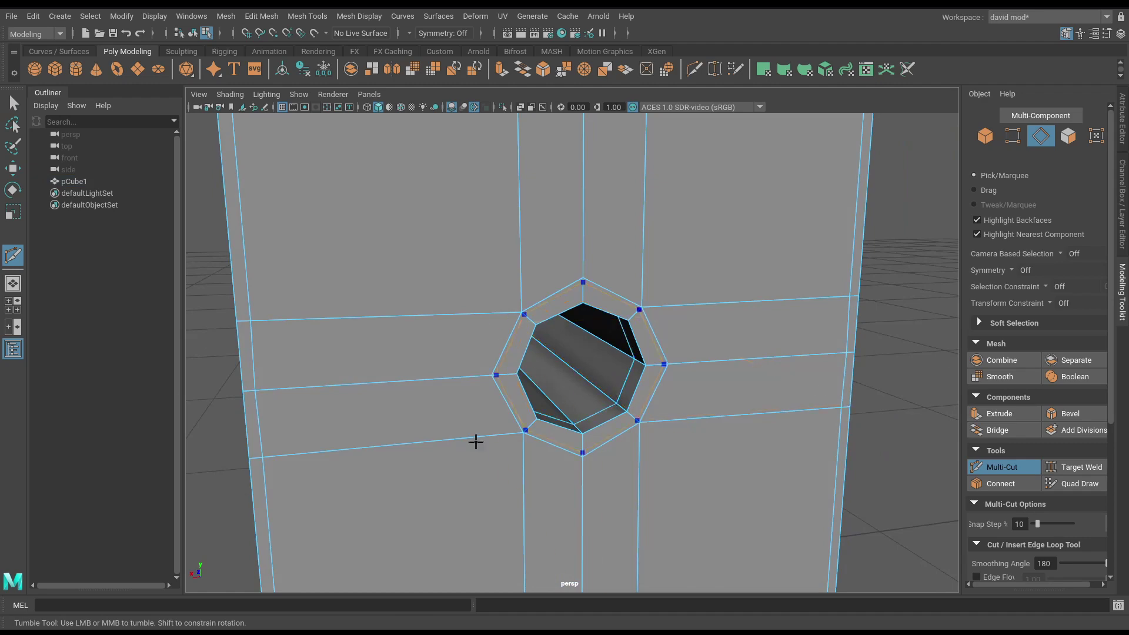
left_click_drag(471, 441, 631, 445, "alt")
scroll(634, 447, "down", 10)
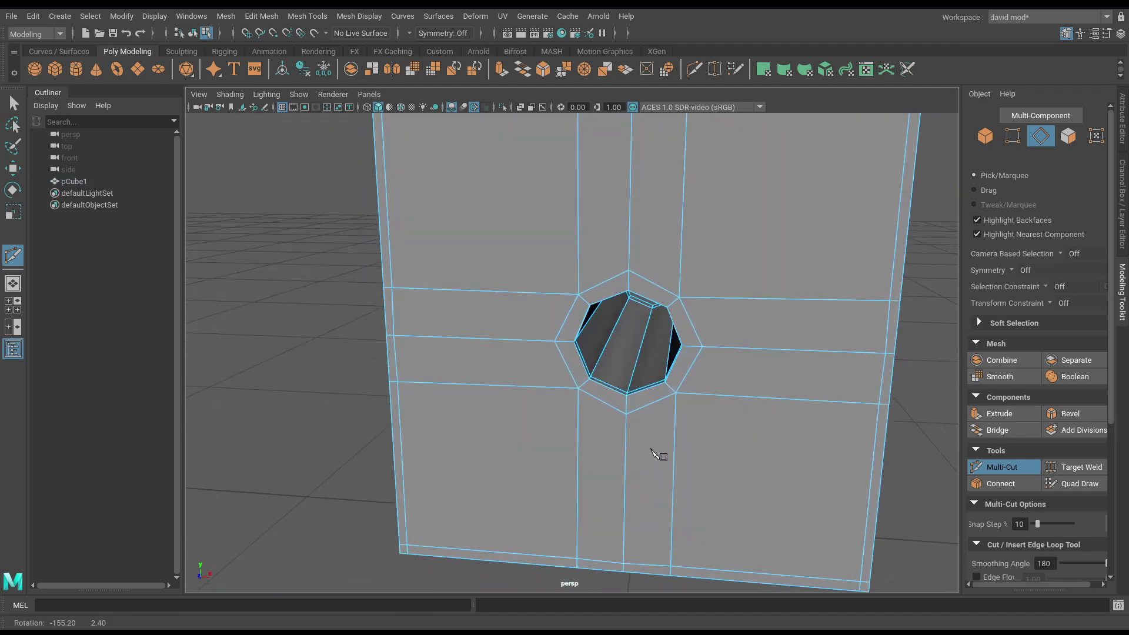
Turn on smooth mesh preview for the cube to check the round hole, and leave Multi-Cut
left_click_drag(542, 472, 532, 469, "alt")
middle_click_drag(594, 386, 630, 362, "alt")
key("3")
right_click_drag(656, 373, 737, 373, "alt")
key("q")
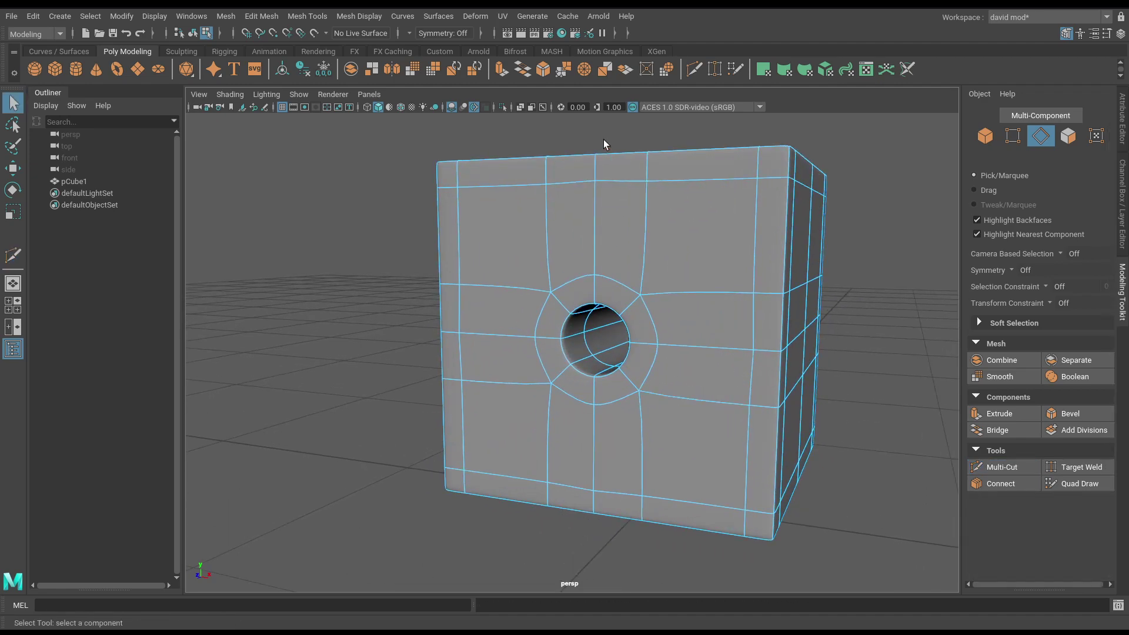
Return to object selection and switch the cube back to its unsmoothed display
left_click_drag(583, 226, 550, 291, "alt")
key("F8")
key("1")
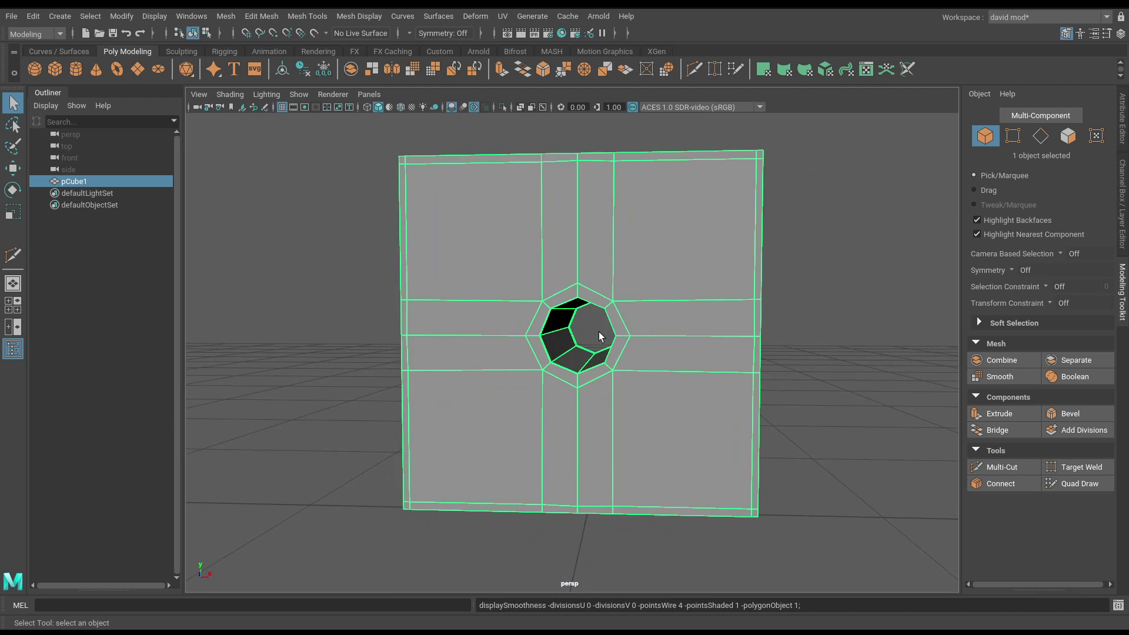
Switch to the four-view layout and frame the cube in the front view
left_click_drag(599, 332, 606, 334, "alt")
key("space")
middle_click_drag(377, 481, 378, 464, "alt")
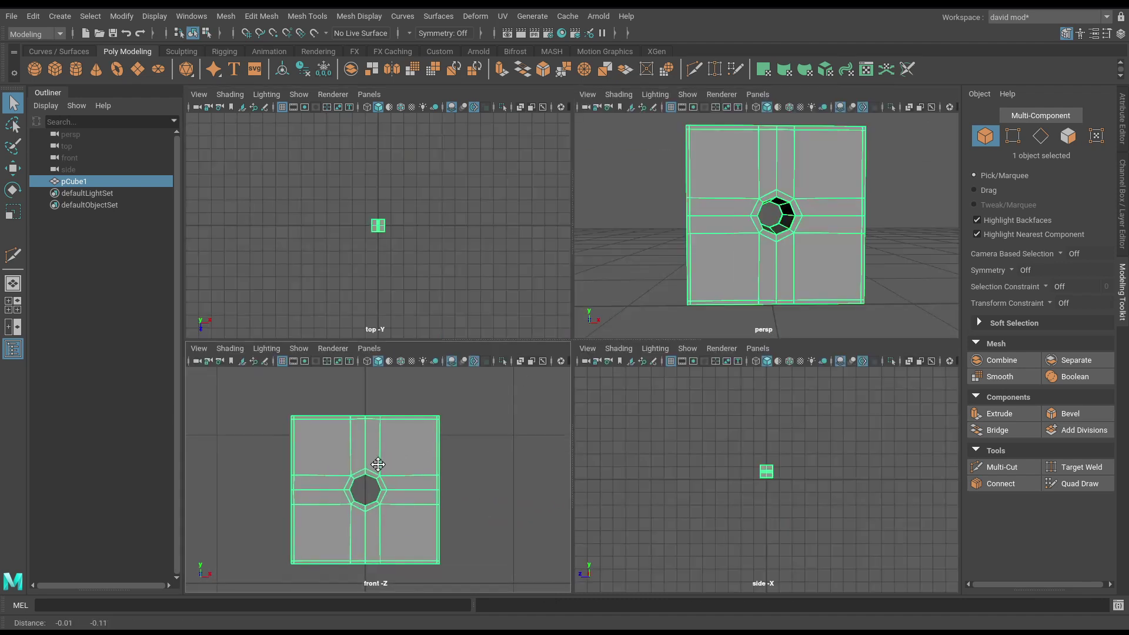
mouse_move(378, 465)
right_mouse_down("alt")
mouse_move(540, 527)
mouse_move(379, 466)
right_mouse_up("alt")
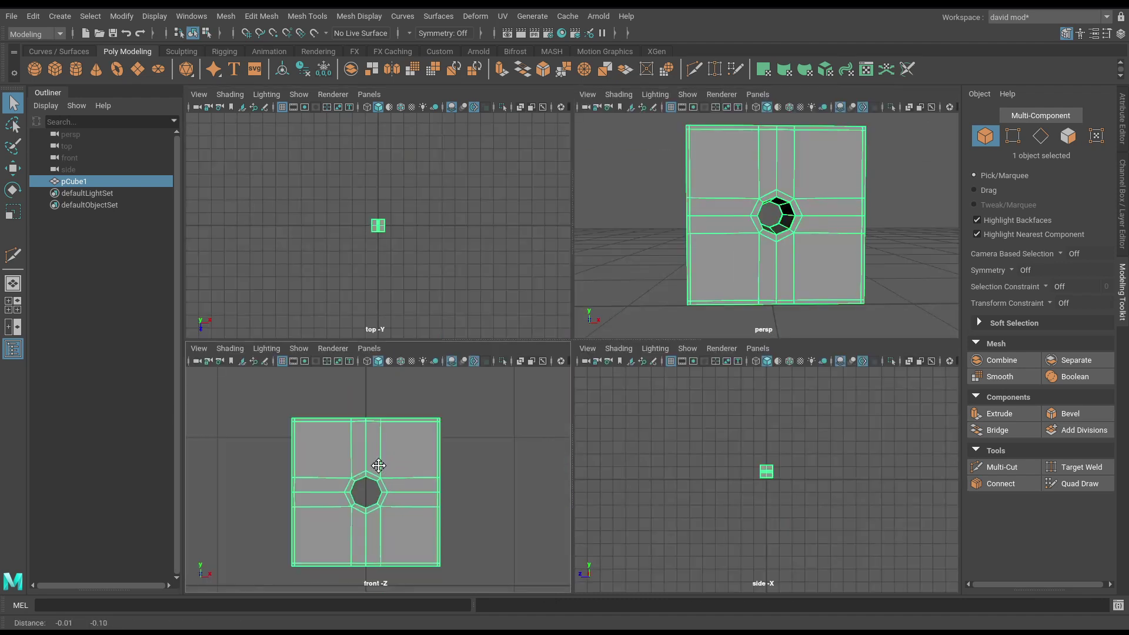